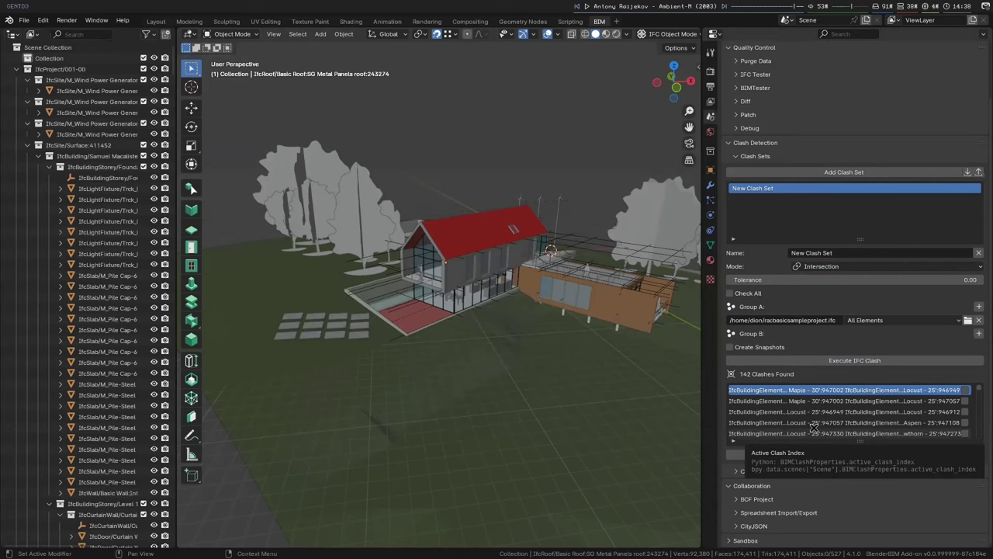
# Quit the house model session and relaunch Blender with ./blender to get the default scene.
pyautogui.hotkey('ctrl', 'q')
pyautogui.write('./blender')
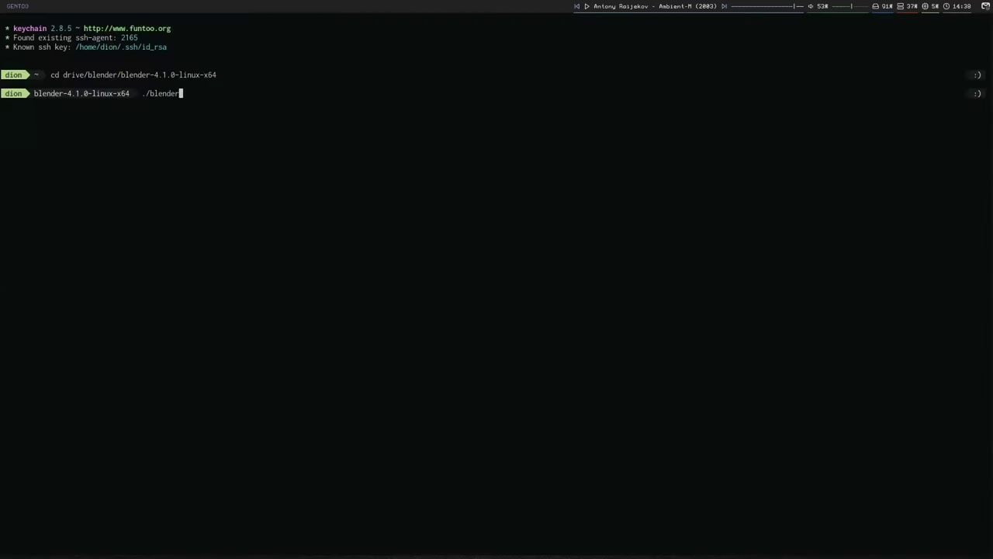
pyautogui.press('Return')
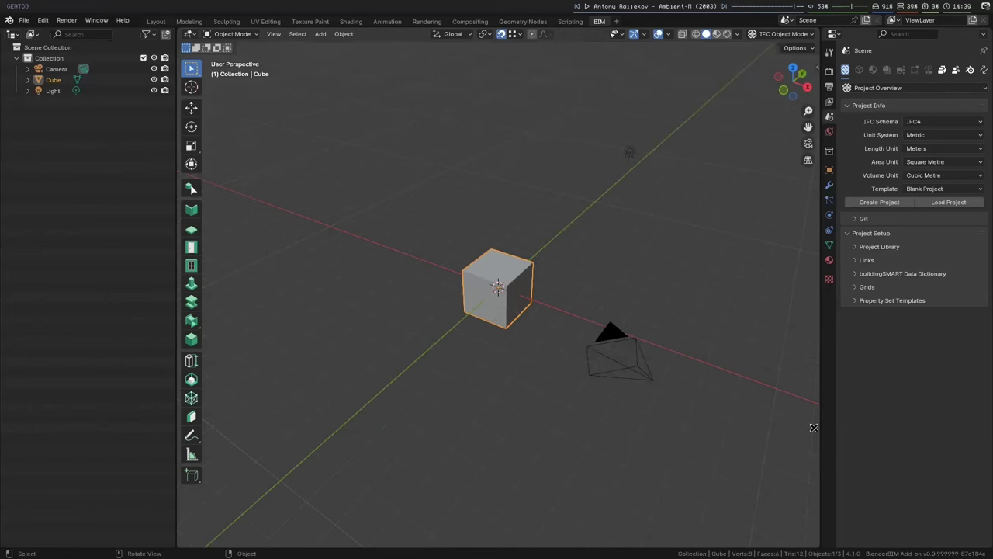
# In top view, annotate a pair of overlapping rectangles above the cube.
pyautogui.press('KP_7')
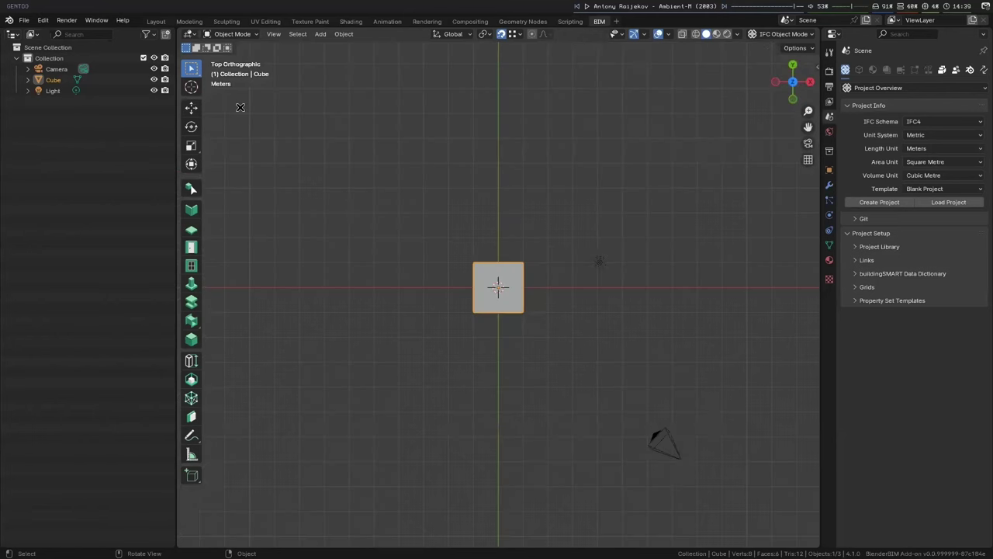
pyautogui.click(190, 434)
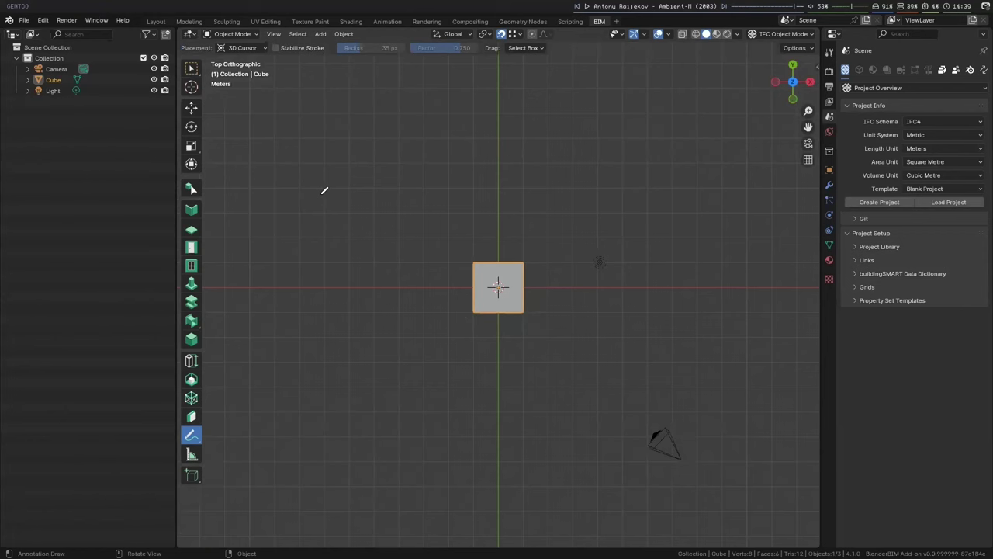
pyautogui.moveTo(272, 211)
pyautogui.mouseDown()
pyautogui.moveTo(271, 138)
pyautogui.moveTo(381, 148)
pyautogui.moveTo(266, 218)
pyautogui.moveTo(387, 210)
pyautogui.mouseUp()
pyautogui.moveTo(343, 169)
pyautogui.mouseDown()
pyautogui.moveTo(336, 195)
pyautogui.moveTo(506, 182)
pyautogui.mouseUp()
pyautogui.moveTo(347, 196); pyautogui.dragTo(505, 179)
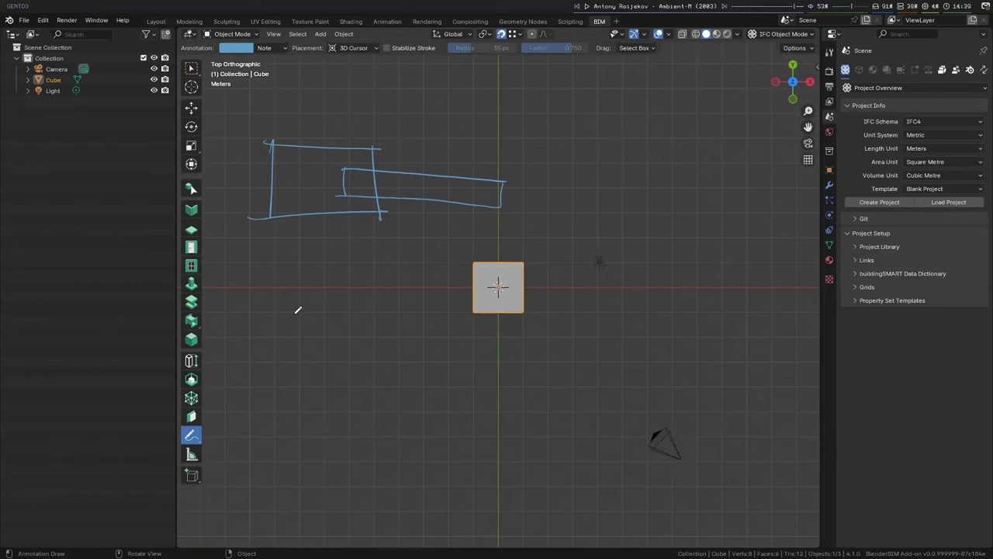
# Annotate a tall box overlapped by a long box below-left of the cube.
pyautogui.moveTo(268, 312)
pyautogui.mouseDown()
pyautogui.moveTo(275, 462)
pyautogui.moveTo(269, 317)
pyautogui.moveTo(355, 308)
pyautogui.moveTo(363, 460)
pyautogui.moveTo(279, 460)
pyautogui.mouseUp()
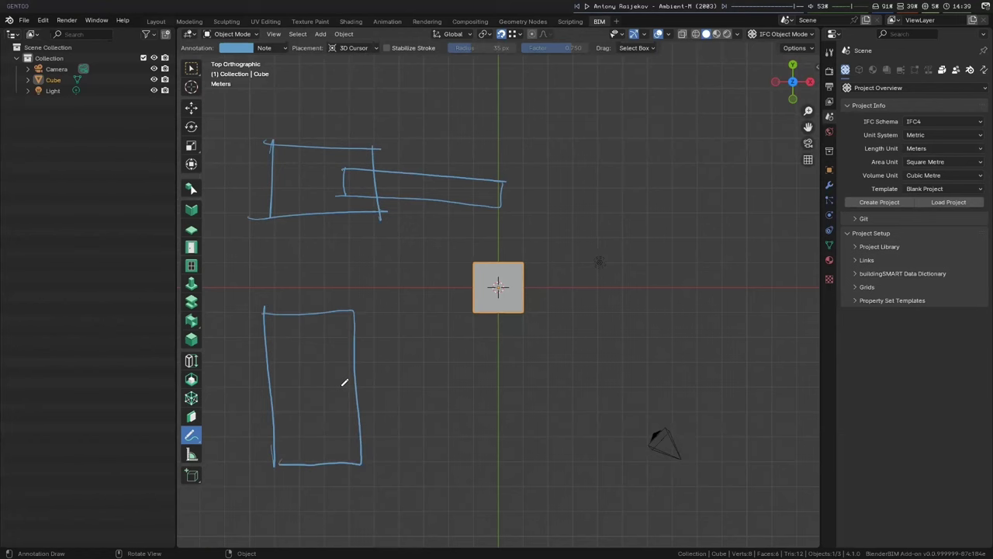
pyautogui.moveTo(341, 365); pyautogui.dragTo(341, 411)
pyautogui.moveTo(338, 368); pyautogui.dragTo(517, 357)
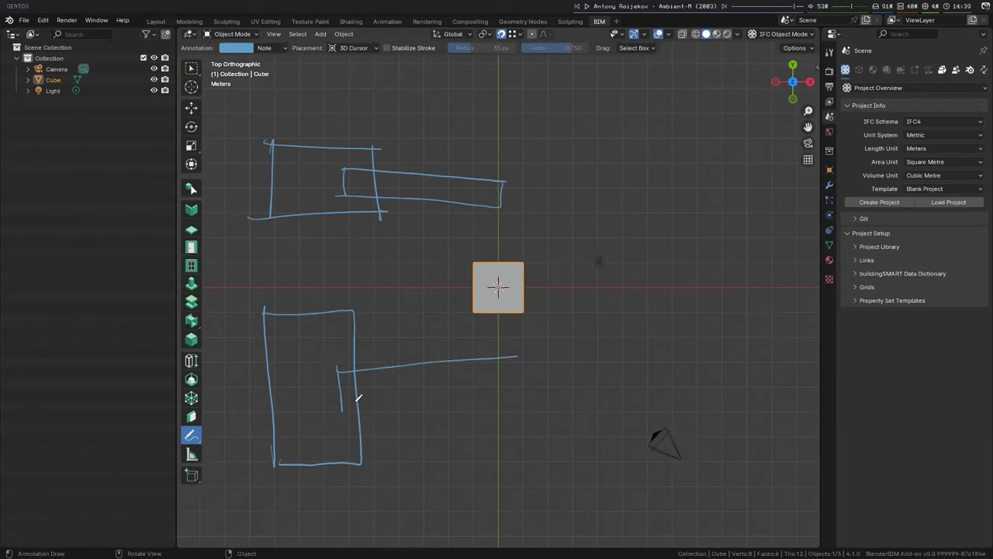
pyautogui.moveTo(341, 411)
pyautogui.mouseDown()
pyautogui.moveTo(525, 395)
pyautogui.moveTo(518, 356)
pyautogui.mouseUp()
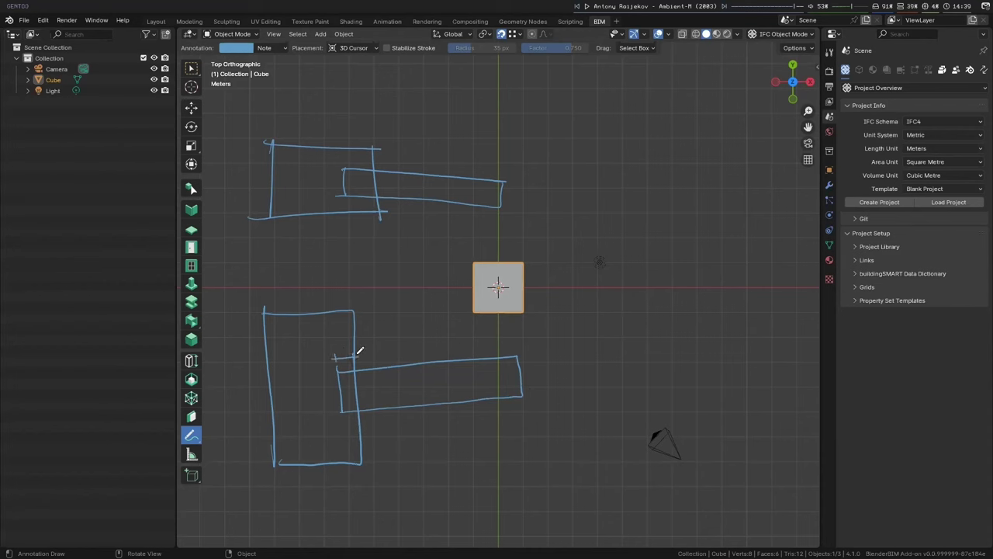
# Draw a tick, a vertical arrow and a horizontal arrow inside the lower sketch, and extend the long box's top edge.
pyautogui.moveTo(336, 358); pyautogui.dragTo(329, 370)
pyautogui.moveTo(317, 375)
pyautogui.mouseDown()
pyautogui.moveTo(313, 302)
pyautogui.moveTo(310, 314)
pyautogui.mouseUp()
pyautogui.moveTo(319, 372); pyautogui.dragTo(316, 374)
pyautogui.moveTo(342, 425); pyautogui.dragTo(290, 432)
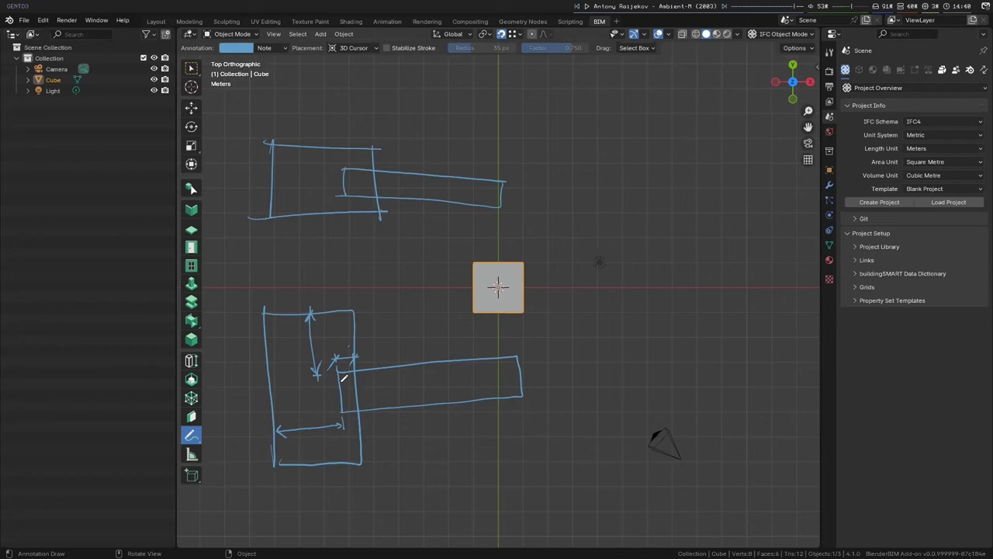
pyautogui.moveTo(339, 372); pyautogui.dragTo(356, 369)
# Hatch the lower overlap and sketch a rectangle crossed by a diagonal double arrow, with circled crossing and question mark.
pyautogui.moveTo(565, 208)
pyautogui.mouseDown()
pyautogui.moveTo(566, 246)
pyautogui.moveTo(565, 208)
pyautogui.moveTo(654, 210)
pyautogui.moveTo(652, 249)
pyautogui.moveTo(570, 246)
pyautogui.mouseUp()
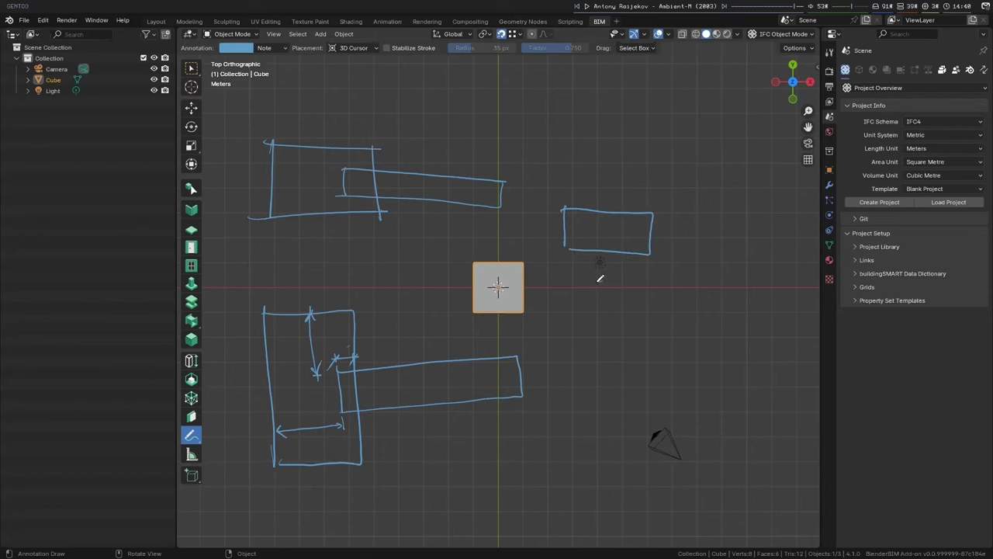
pyautogui.moveTo(598, 280); pyautogui.dragTo(692, 213)
pyautogui.moveTo(340, 373)
pyautogui.mouseDown()
pyautogui.moveTo(344, 405)
pyautogui.moveTo(365, 394)
pyautogui.mouseUp()
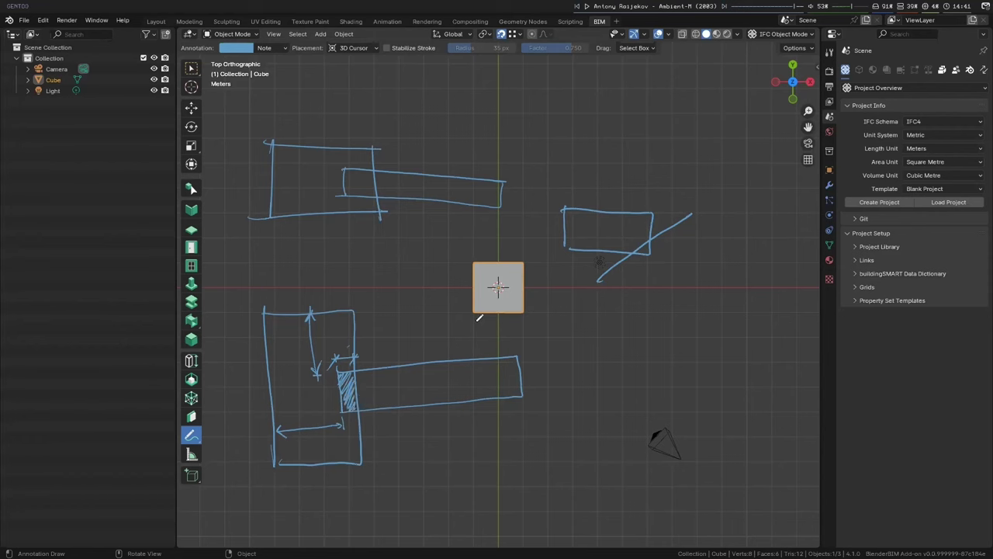
pyautogui.moveTo(667, 210)
pyautogui.mouseDown()
pyautogui.moveTo(672, 197)
pyautogui.moveTo(680, 206)
pyautogui.moveTo(687, 252)
pyautogui.moveTo(711, 234)
pyautogui.moveTo(714, 244)
pyautogui.mouseUp()
pyautogui.click(717, 254)
pyautogui.moveTo(626, 250); pyautogui.dragTo(650, 234)
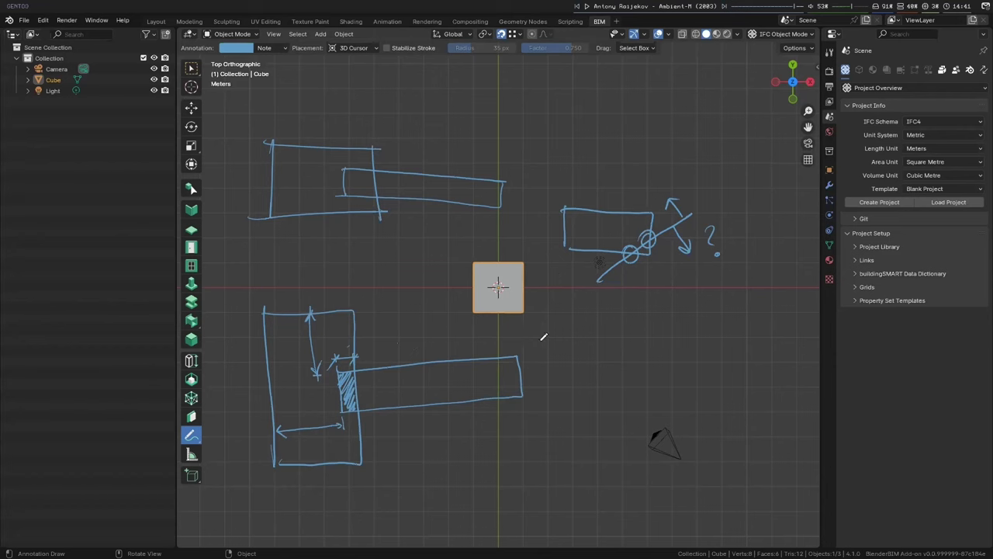
# Draw a rectangle over a stepped outline right of the cube, plus a slanted ground line with a tree.
pyautogui.moveTo(591, 332)
pyautogui.mouseDown()
pyautogui.moveTo(597, 374)
pyautogui.moveTo(602, 345)
pyautogui.moveTo(592, 333)
pyautogui.moveTo(726, 326)
pyautogui.moveTo(730, 341)
pyautogui.moveTo(727, 369)
pyautogui.moveTo(592, 374)
pyautogui.mouseUp()
pyautogui.click(602, 403)
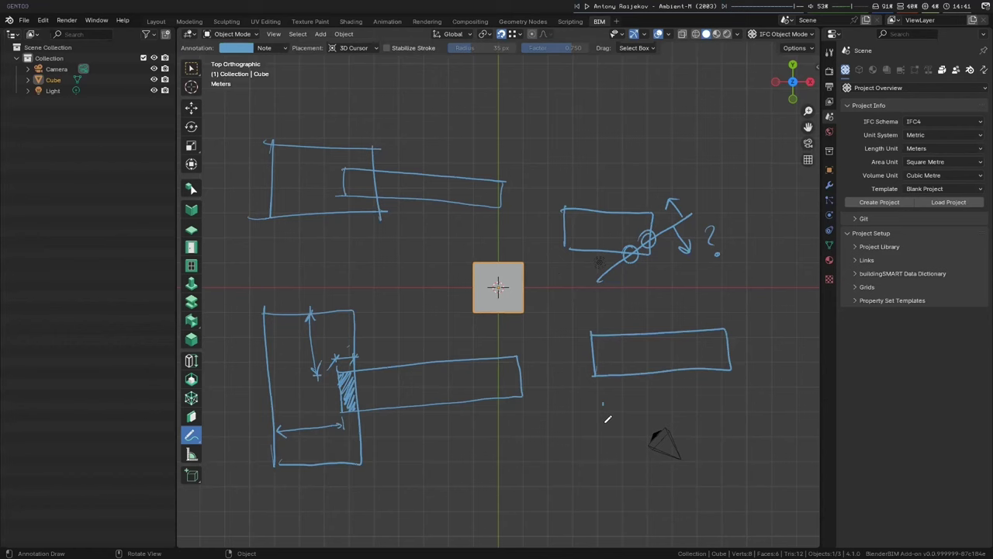
pyautogui.moveTo(602, 440)
pyautogui.mouseDown()
pyautogui.moveTo(678, 391)
pyautogui.moveTo(678, 417)
pyautogui.moveTo(751, 407)
pyautogui.moveTo(752, 439)
pyautogui.mouseUp()
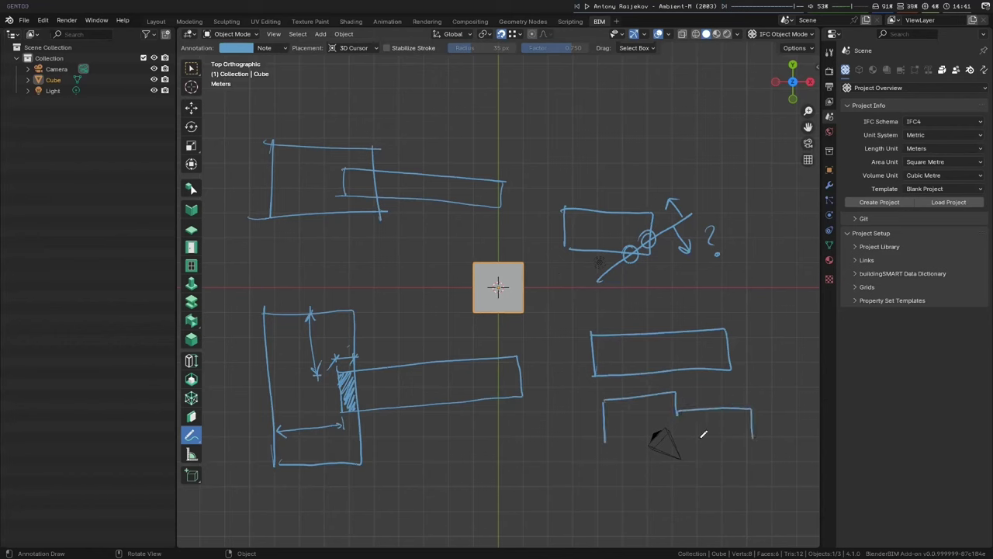
pyautogui.moveTo(604, 436); pyautogui.dragTo(754, 428)
pyautogui.moveTo(448, 496); pyautogui.dragTo(544, 459)
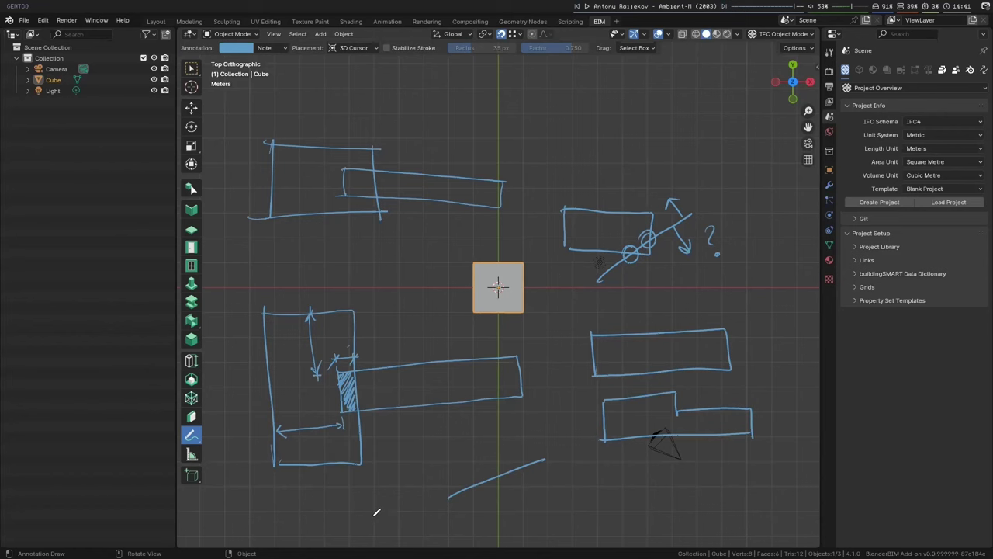
pyautogui.moveTo(376, 512)
pyautogui.mouseDown()
pyautogui.moveTo(424, 496)
pyautogui.moveTo(384, 506)
pyautogui.moveTo(396, 500)
pyautogui.moveTo(385, 447)
pyautogui.moveTo(393, 427)
pyautogui.moveTo(420, 479)
pyautogui.moveTo(398, 481)
pyautogui.moveTo(389, 452)
pyautogui.moveTo(375, 445)
pyautogui.moveTo(374, 485)
pyautogui.moveTo(404, 481)
pyautogui.mouseUp()
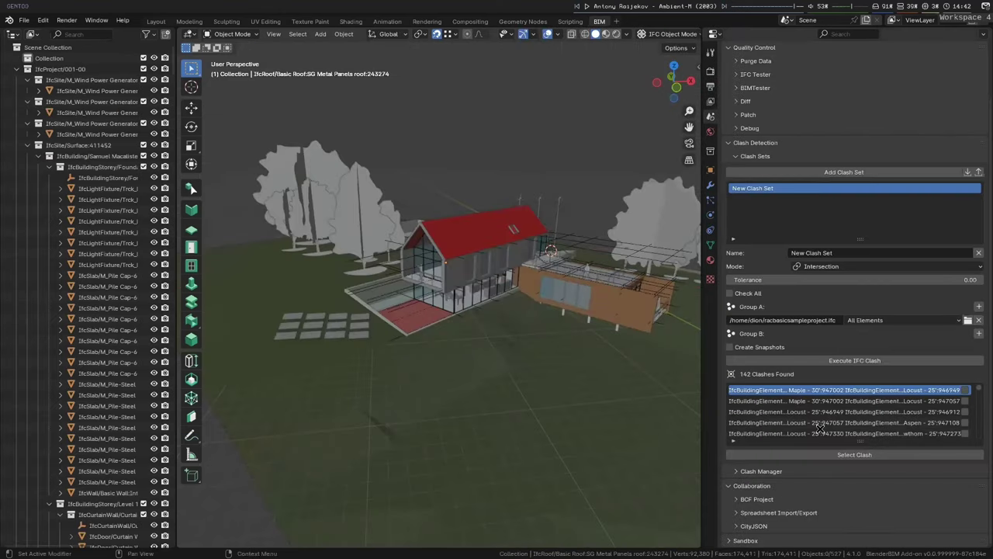
# Select and frame the first, third and another tree clash from the clash list.
pyautogui.click(811, 454)
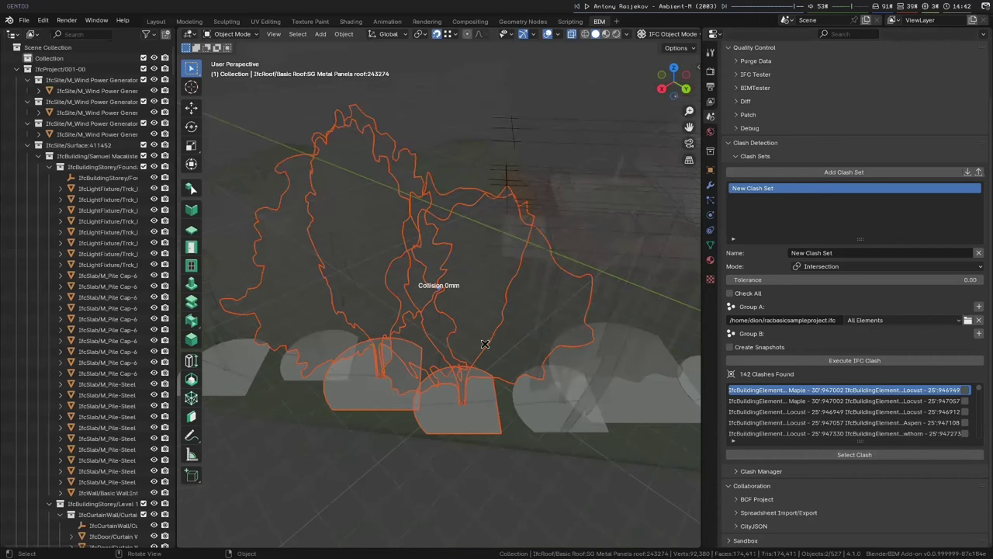
pyautogui.click(823, 412)
pyautogui.click(822, 454)
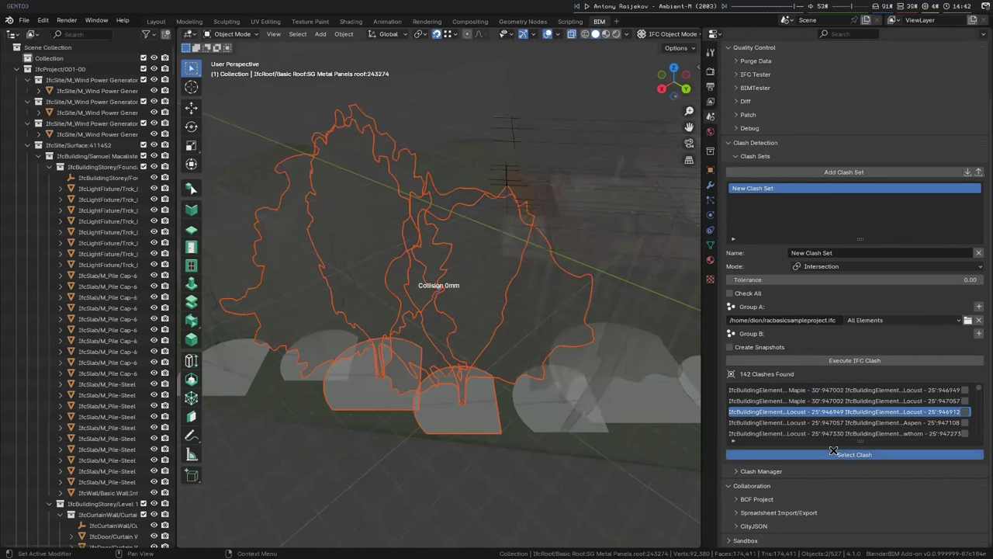
pyautogui.scroll(-2, 822, 423)
pyautogui.click(846, 400)
pyautogui.click(853, 454)
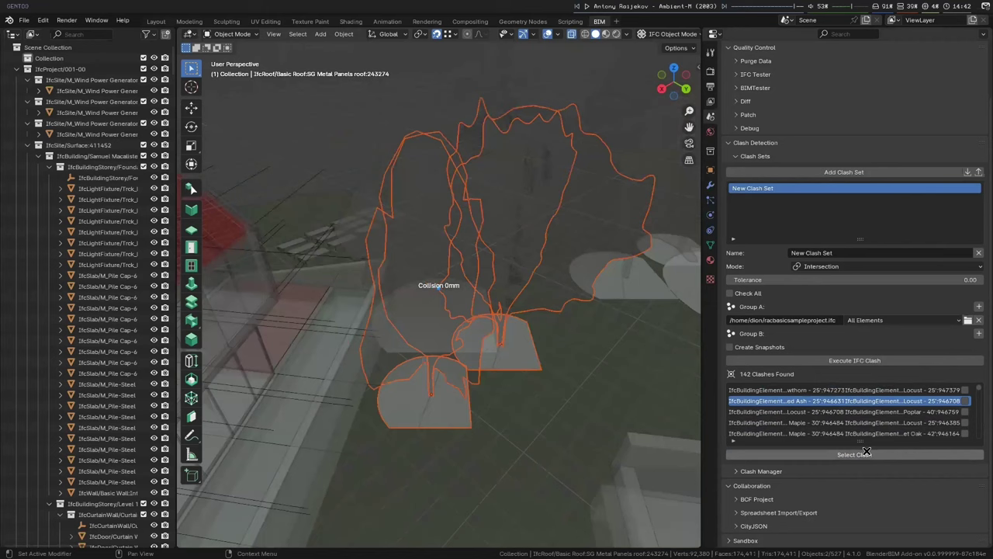
# Enlarge the properties panel and clash list, orbit the trees, then frame the IfcRailing 5mm pierce clash.
pyautogui.moveTo(707, 355); pyautogui.dragTo(691, 355)
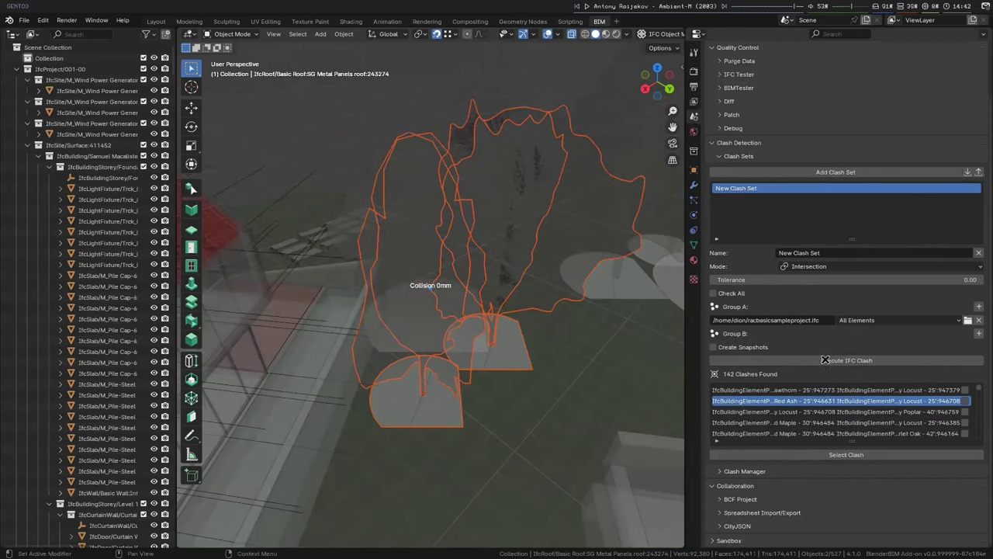
pyautogui.moveTo(851, 440); pyautogui.dragTo(850, 552)
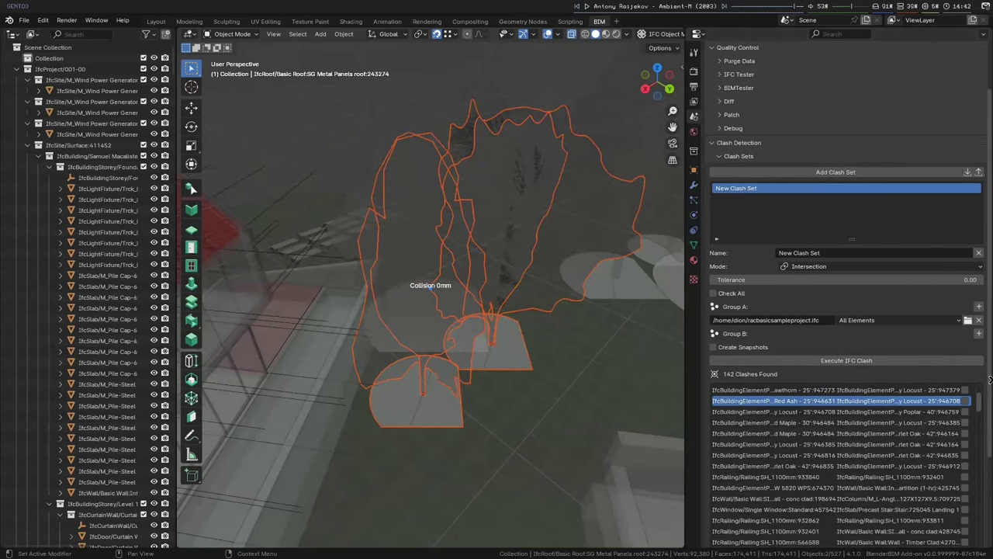
pyautogui.scroll(-4, 851, 504)
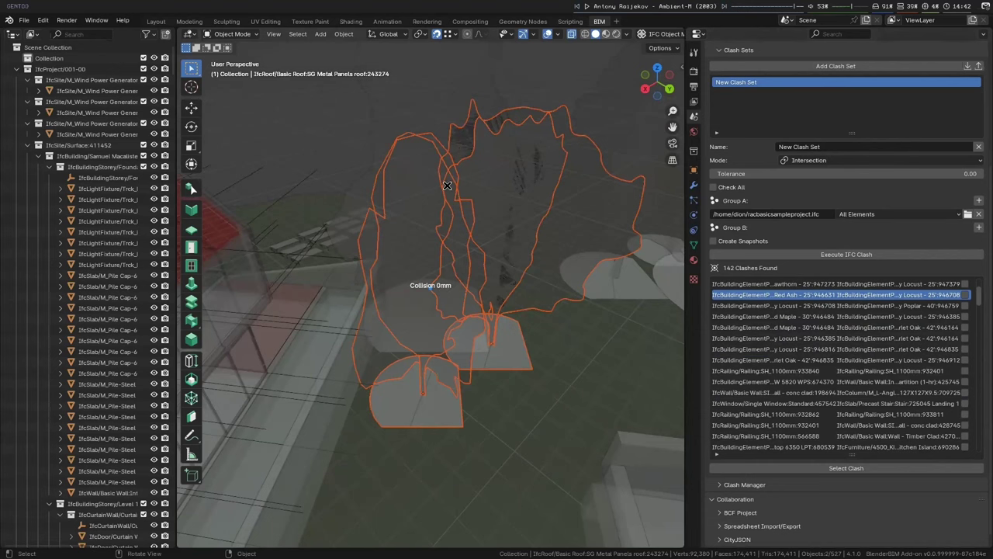
pyautogui.scroll(3, 449, 186)
pyautogui.moveTo(421, 181); pyautogui.dragTo(482, 310, button='middle')
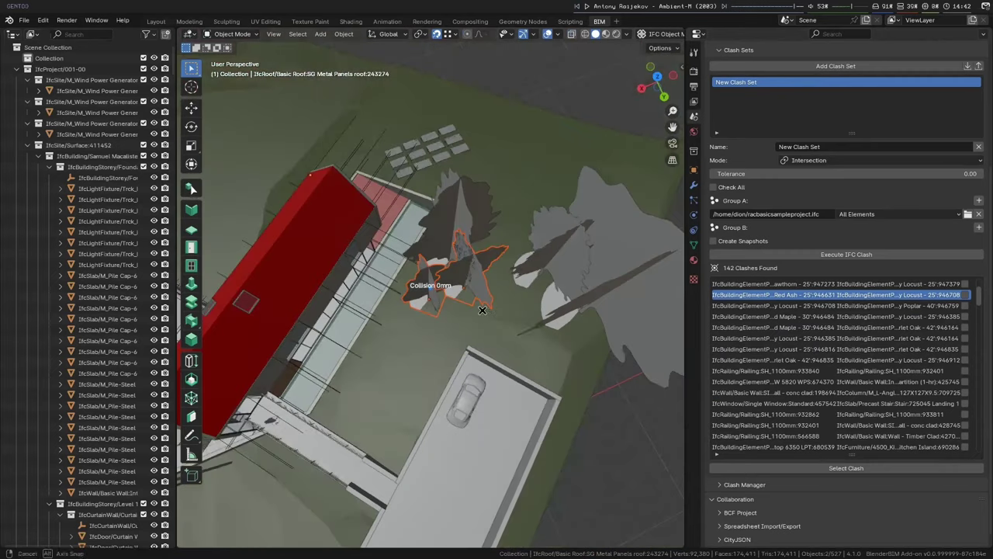
pyautogui.click(850, 372)
pyautogui.click(853, 467)
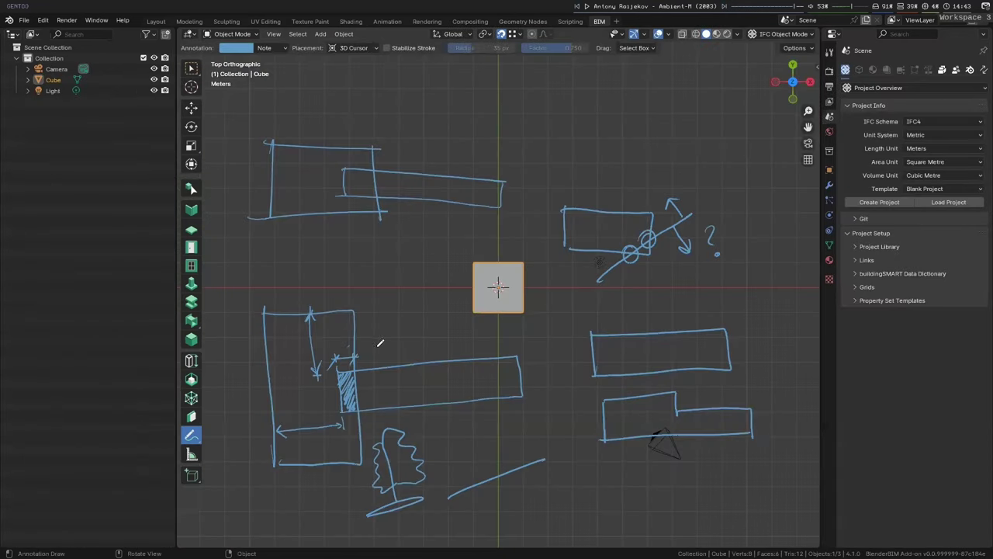
# Handwrite 'Int' beside the lower sketch and 'Collision' above the right sketch.
pyautogui.moveTo(371, 326)
pyautogui.mouseDown()
pyautogui.moveTo(370, 353)
pyautogui.moveTo(397, 351)
pyautogui.mouseUp()
pyautogui.moveTo(388, 336); pyautogui.dragTo(408, 333)
pyautogui.moveTo(630, 183)
pyautogui.mouseDown()
pyautogui.moveTo(654, 169)
pyautogui.moveTo(650, 199)
pyautogui.mouseUp()
pyautogui.moveTo(658, 166); pyautogui.dragTo(656, 199)
pyautogui.moveTo(662, 185)
pyautogui.mouseDown()
pyautogui.moveTo(664, 199)
pyautogui.moveTo(675, 189)
pyautogui.mouseUp()
pyautogui.moveTo(690, 177)
pyautogui.mouseDown()
pyautogui.moveTo(692, 187)
pyautogui.moveTo(727, 178)
pyautogui.mouseUp()
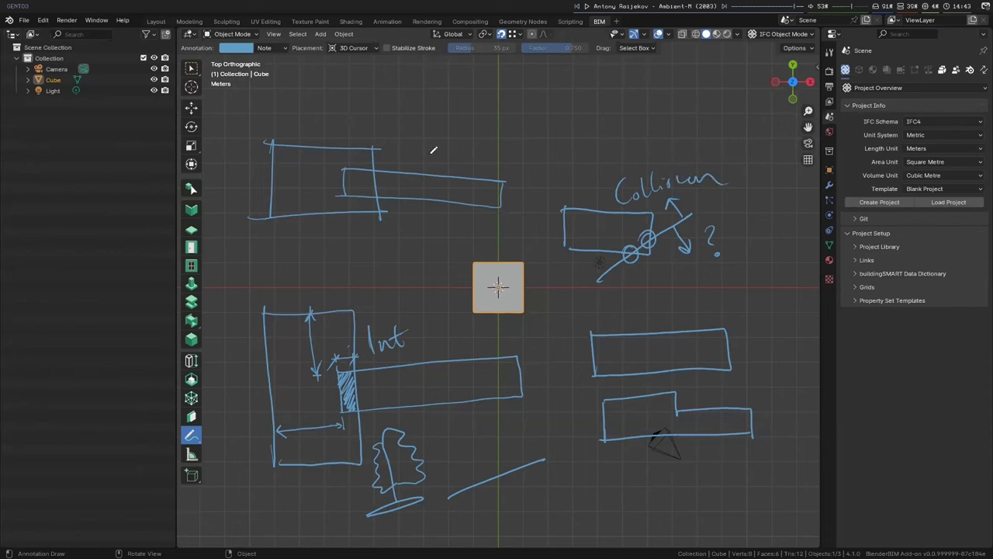
# Draw a small box pierced by a hatched thin bar, and a cross of two overlapping rectangles.
pyautogui.moveTo(327, 232)
pyautogui.mouseDown()
pyautogui.moveTo(357, 230)
pyautogui.moveTo(363, 290)
pyautogui.moveTo(334, 294)
pyautogui.moveTo(325, 238)
pyautogui.moveTo(462, 238)
pyautogui.mouseUp()
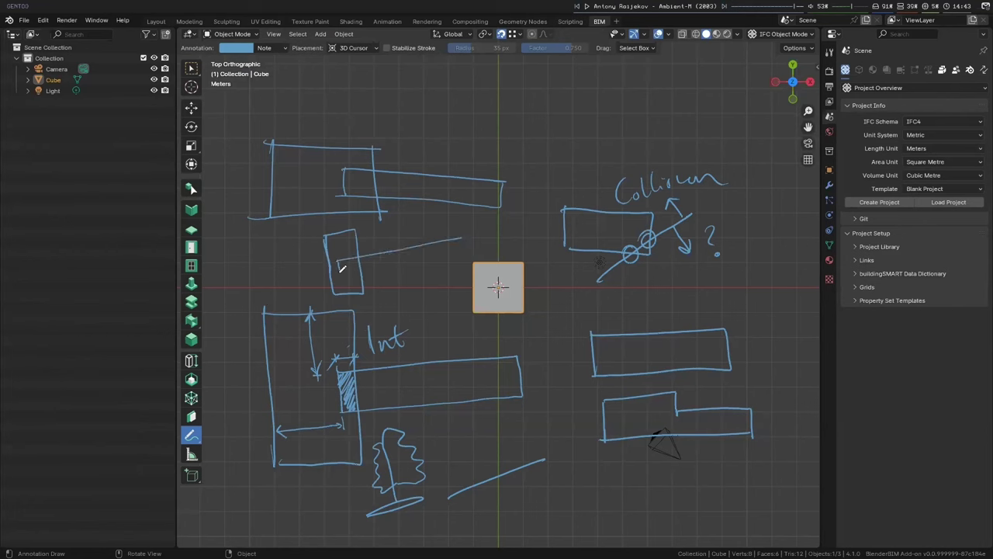
pyautogui.moveTo(341, 268)
pyautogui.mouseDown()
pyautogui.moveTo(449, 256)
pyautogui.moveTo(463, 239)
pyautogui.mouseUp()
pyautogui.moveTo(336, 256)
pyautogui.mouseDown()
pyautogui.moveTo(358, 248)
pyautogui.moveTo(341, 266)
pyautogui.moveTo(356, 264)
pyautogui.mouseUp()
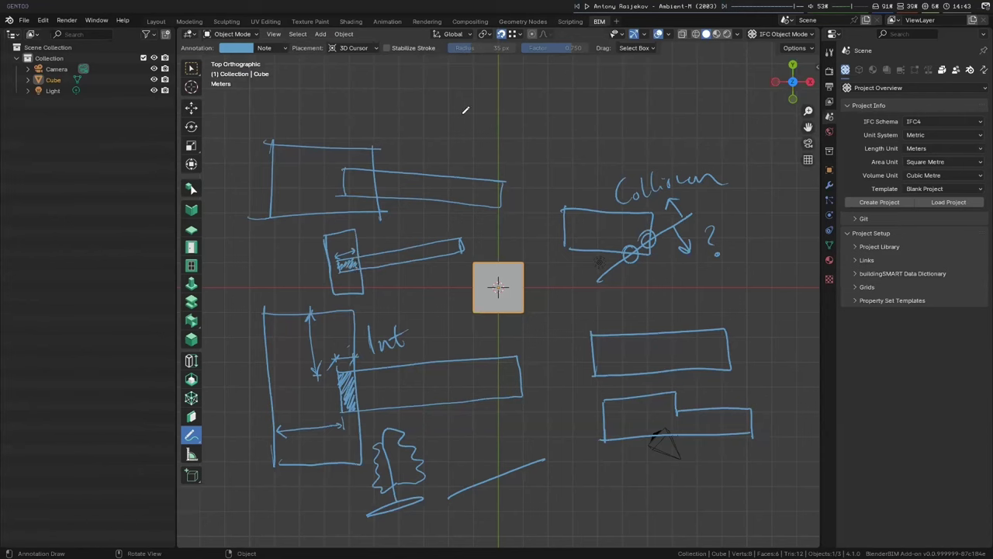
pyautogui.moveTo(457, 101)
pyautogui.mouseDown()
pyautogui.moveTo(458, 150)
pyautogui.moveTo(481, 104)
pyautogui.moveTo(461, 152)
pyautogui.mouseUp()
pyautogui.moveTo(433, 122)
pyautogui.mouseDown()
pyautogui.moveTo(511, 120)
pyautogui.moveTo(513, 134)
pyautogui.moveTo(438, 137)
pyautogui.mouseUp()
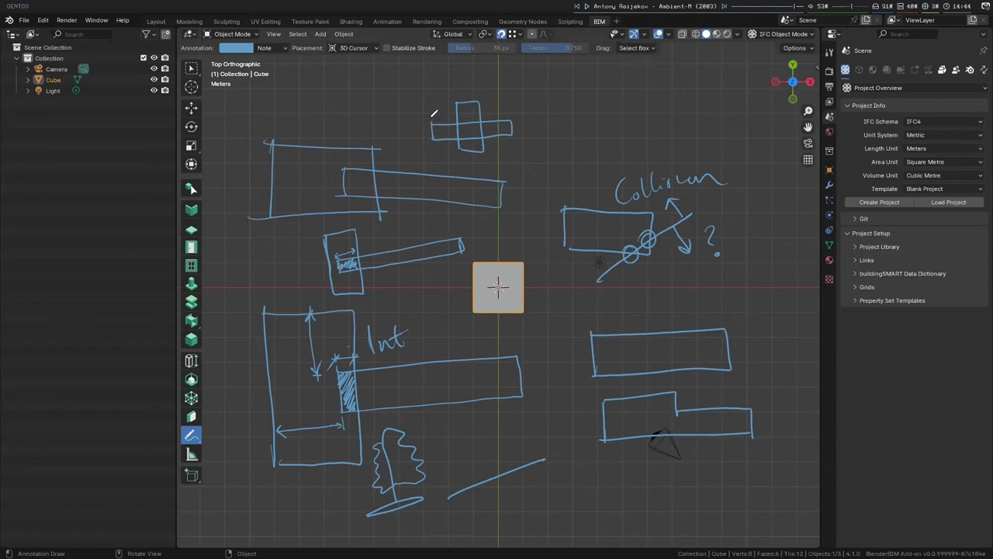
# Draw a double arrow across the cross sketch, undo it, and redraw it shorter.
pyautogui.moveTo(428, 118); pyautogui.dragTo(475, 111)
pyautogui.hotkey('ctrl', 'z')
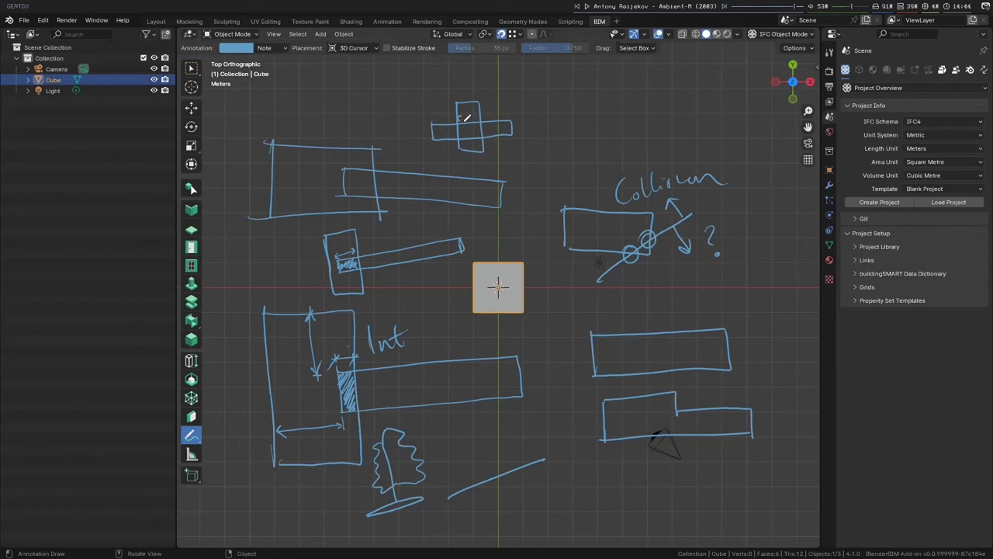
pyautogui.moveTo(458, 118); pyautogui.dragTo(478, 116)
# Write 'Pier' above the cross sketch, then inspect the railing pierce clash and clear the selection.
pyautogui.moveTo(498, 105)
pyautogui.mouseDown()
pyautogui.moveTo(510, 84)
pyautogui.moveTo(517, 94)
pyautogui.moveTo(579, 92)
pyautogui.moveTo(548, 126)
pyautogui.moveTo(602, 116)
pyautogui.mouseUp()
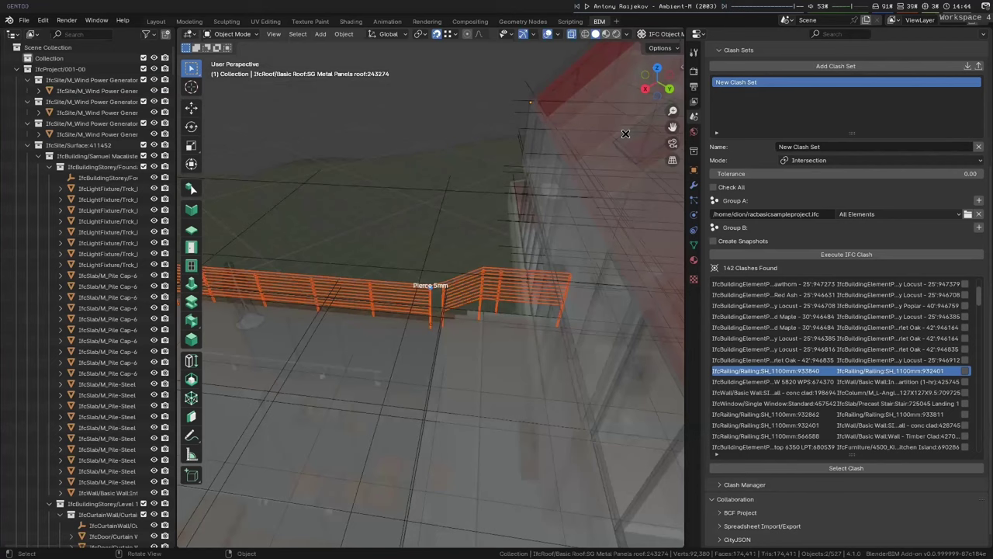
pyautogui.scroll(6, 434, 291)
pyautogui.moveTo(434, 291); pyautogui.dragTo(492, 310, button='middle')
pyautogui.click(416, 270)
pyautogui.scroll(3, 471, 237)
pyautogui.hotkey('alt', 'a')
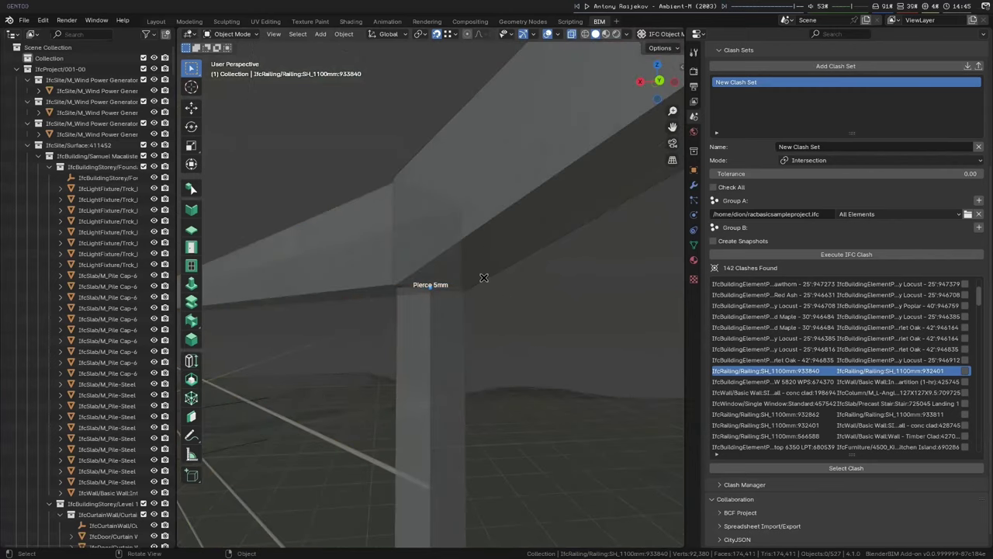
# Frame the next clash and orbit around its 6mm protrusion.
pyautogui.click(824, 381)
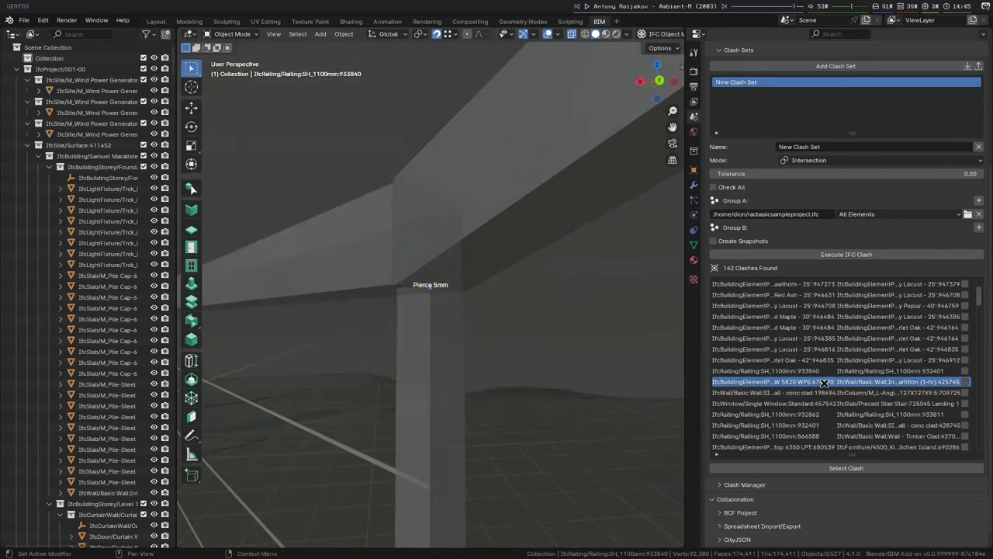
pyautogui.click(845, 468)
pyautogui.scroll(6, 450, 307)
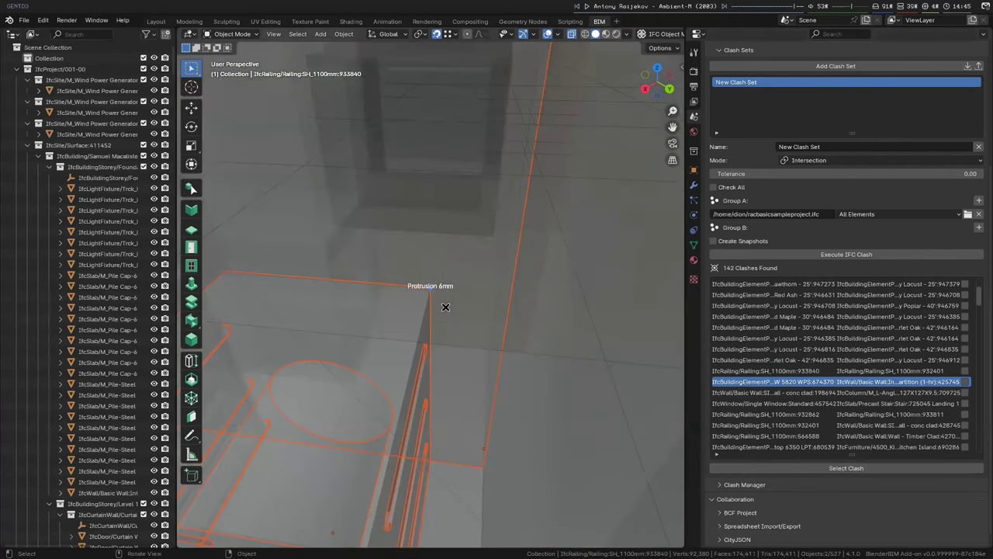
pyautogui.moveTo(450, 305); pyautogui.dragTo(357, 295, button='middle')
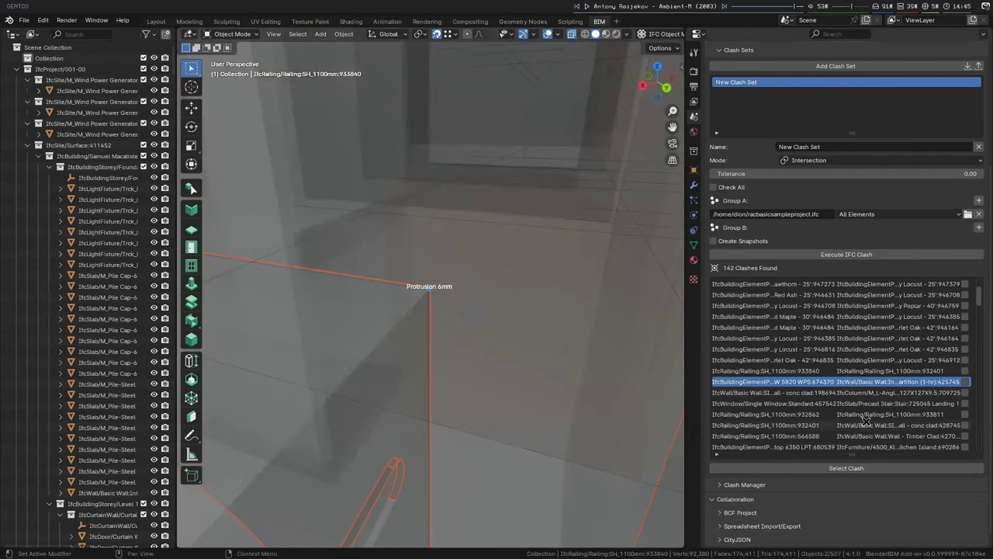
pyautogui.scroll(-7, 857, 411)
# Frame the induction cooktop vs kitchen island clash and orbit closely around the 15mm protrusion.
pyautogui.click(850, 371)
pyautogui.click(845, 467)
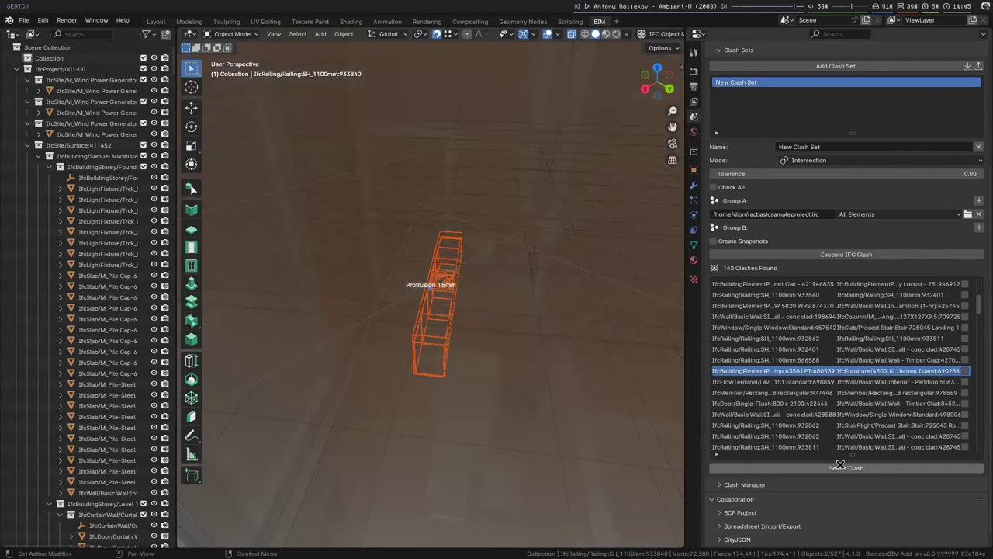
pyautogui.scroll(4, 365, 288)
pyautogui.moveTo(419, 291); pyautogui.dragTo(499, 333, button='middle')
pyautogui.scroll(3, 414, 300)
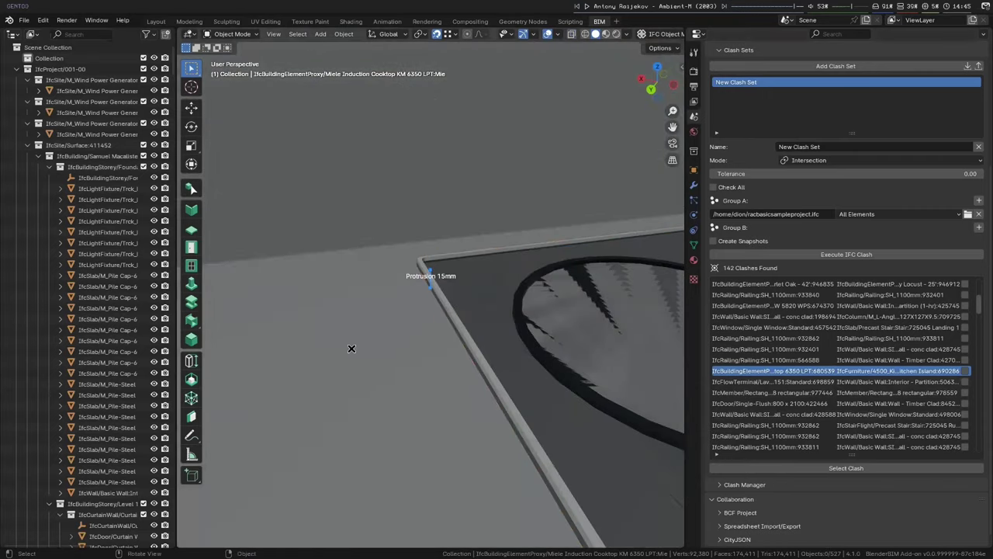
pyautogui.scroll(-5, 355, 346)
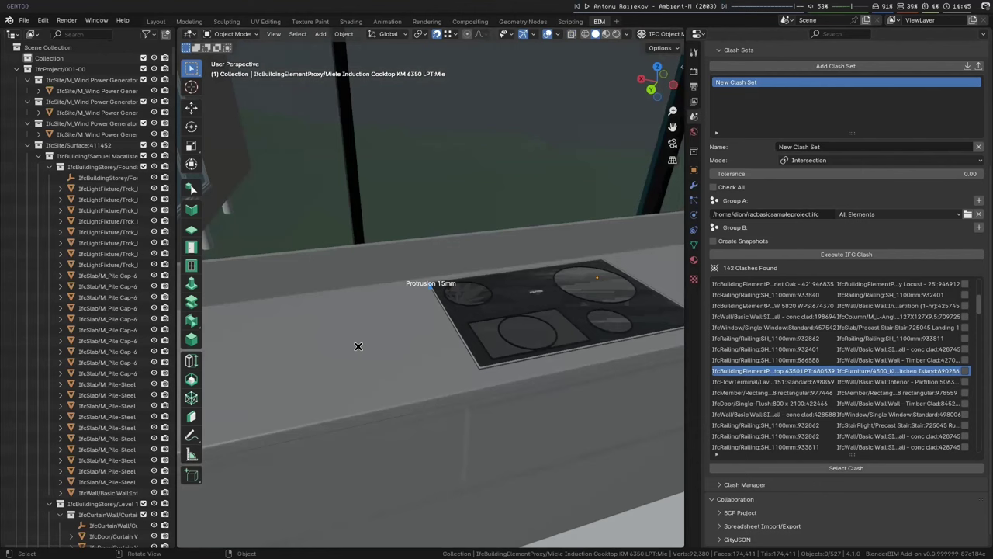
pyautogui.scroll(5, 401, 330)
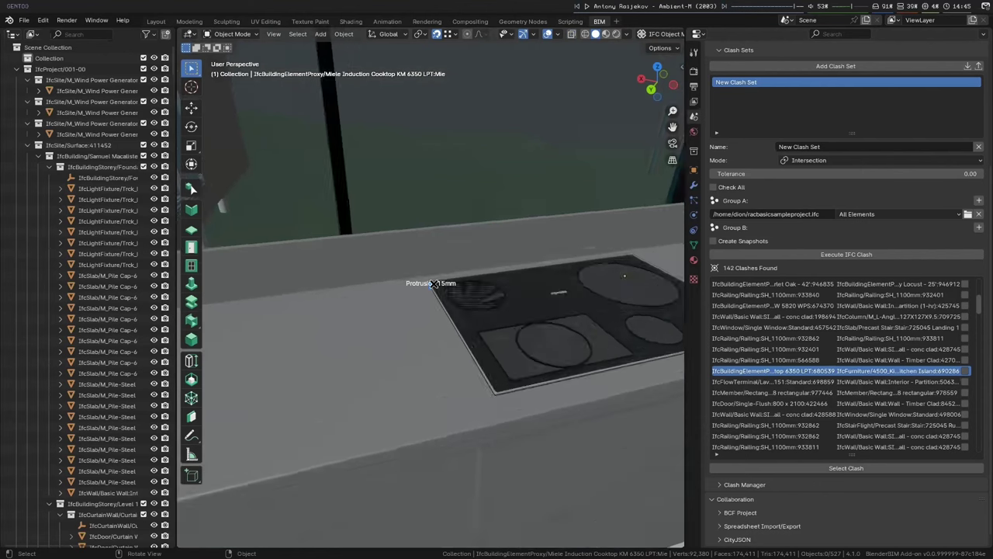
pyautogui.moveTo(411, 321)
pyautogui.mouseDown(button='middle')
pyautogui.moveTo(579, 277)
pyautogui.moveTo(435, 293)
pyautogui.moveTo(440, 313)
pyautogui.mouseUp(button='middle')
# Frame the IfcFlowTerminal/Lav clash with the partition wall and orbit around it.
pyautogui.click(831, 381)
pyautogui.scroll(-1, 835, 384)
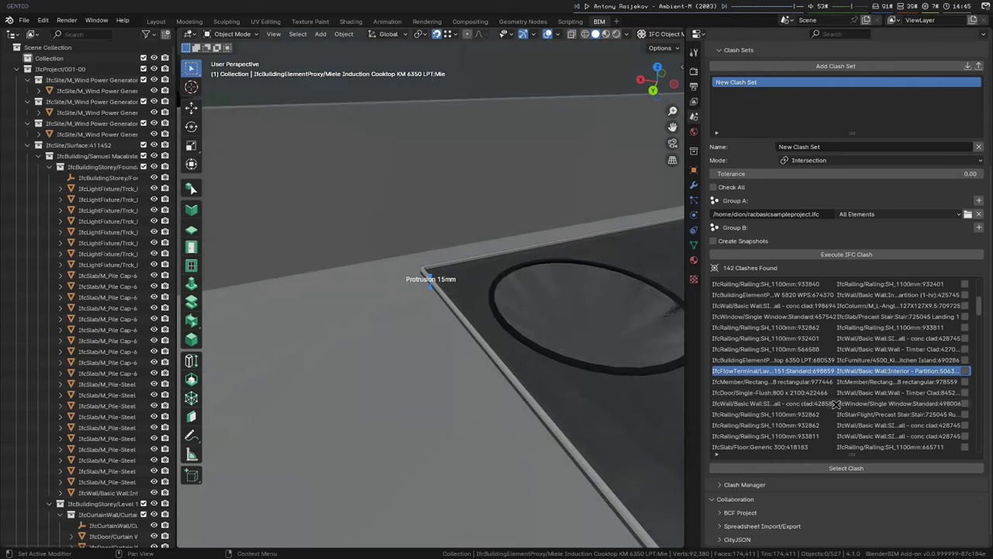
pyautogui.click(834, 467)
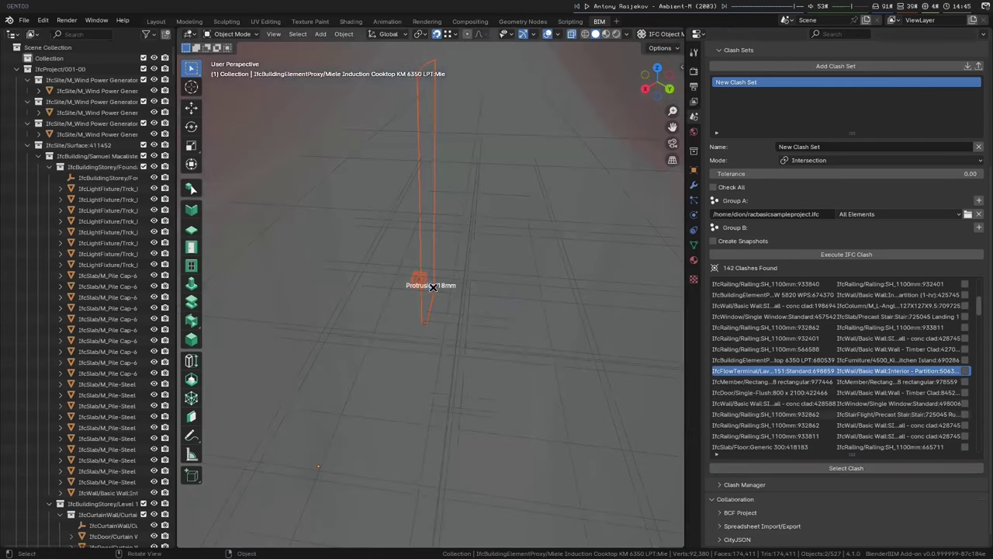
pyautogui.moveTo(432, 302); pyautogui.dragTo(488, 306, button='middle')
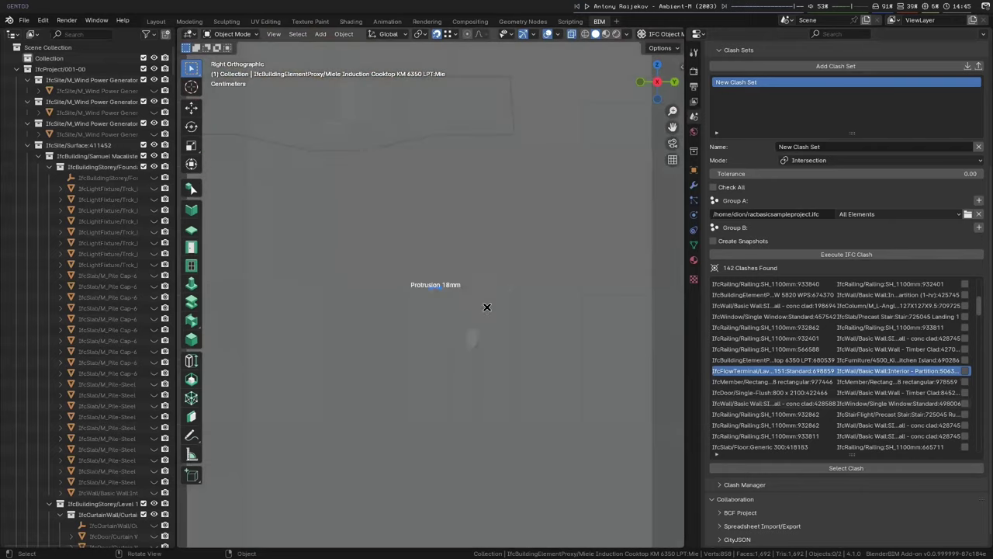
# Inspect the lavatory's 18mm protrusion from top view, selecting the wall and basin and zooming in.
pyautogui.press('KP_7')
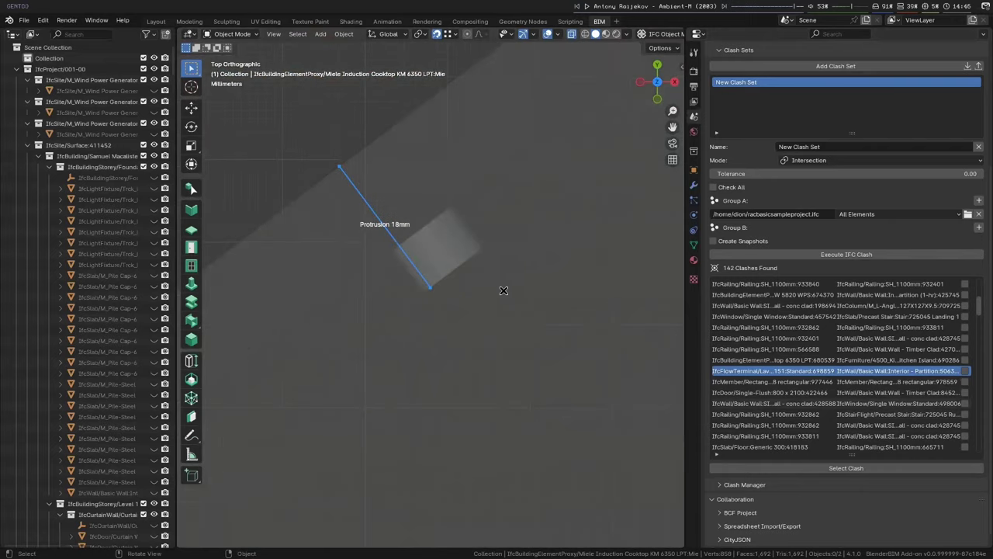
pyautogui.click(443, 244)
pyautogui.click(443, 244)
pyautogui.scroll(-3, 435, 240)
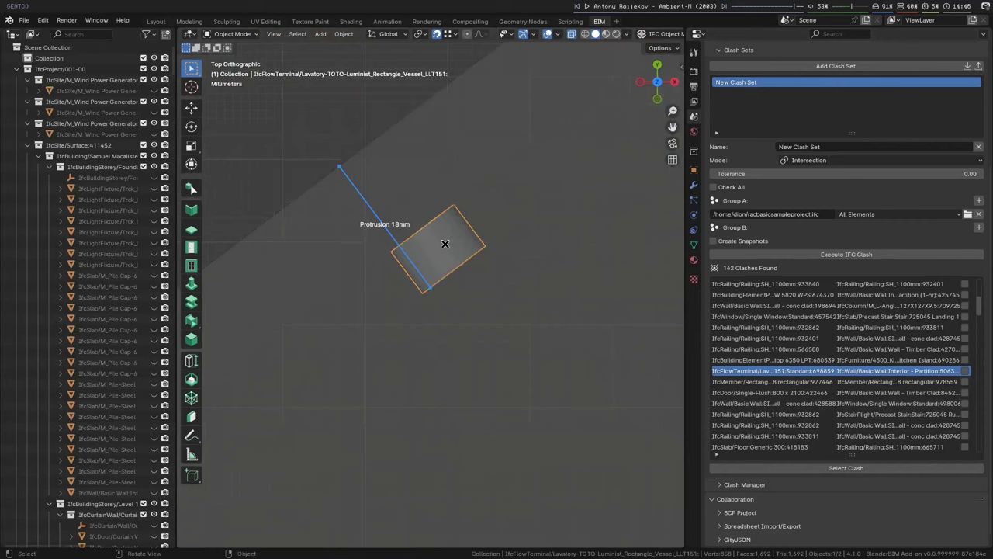
pyautogui.scroll(5, 484, 306)
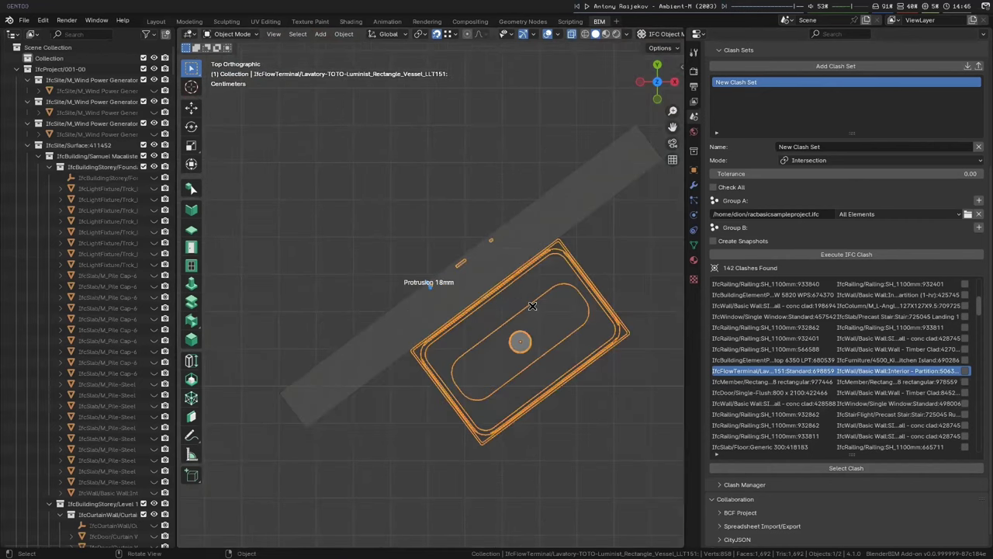
pyautogui.scroll(2, 531, 308)
pyautogui.moveTo(530, 322); pyautogui.dragTo(455, 303, button='middle')
pyautogui.press('KP_7')
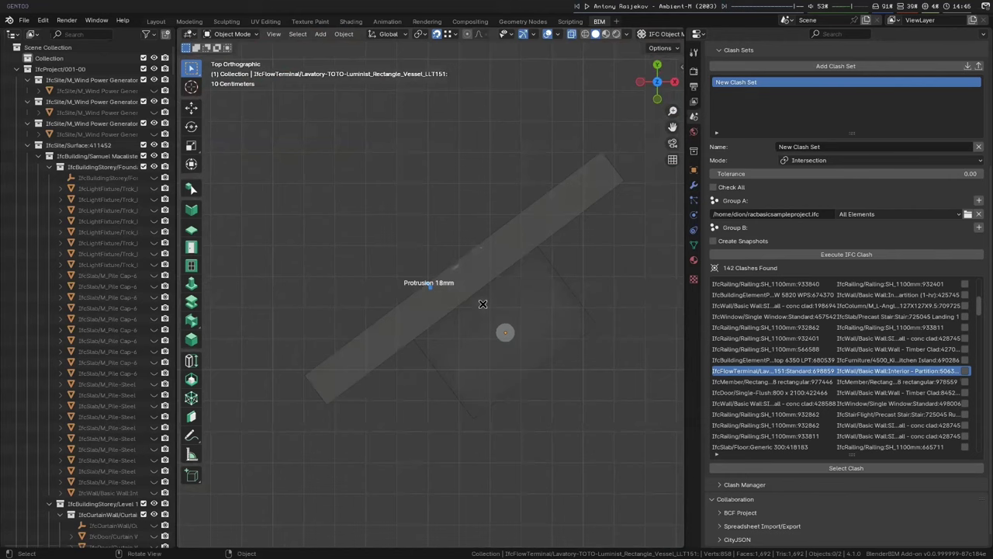
pyautogui.scroll(4, 543, 318)
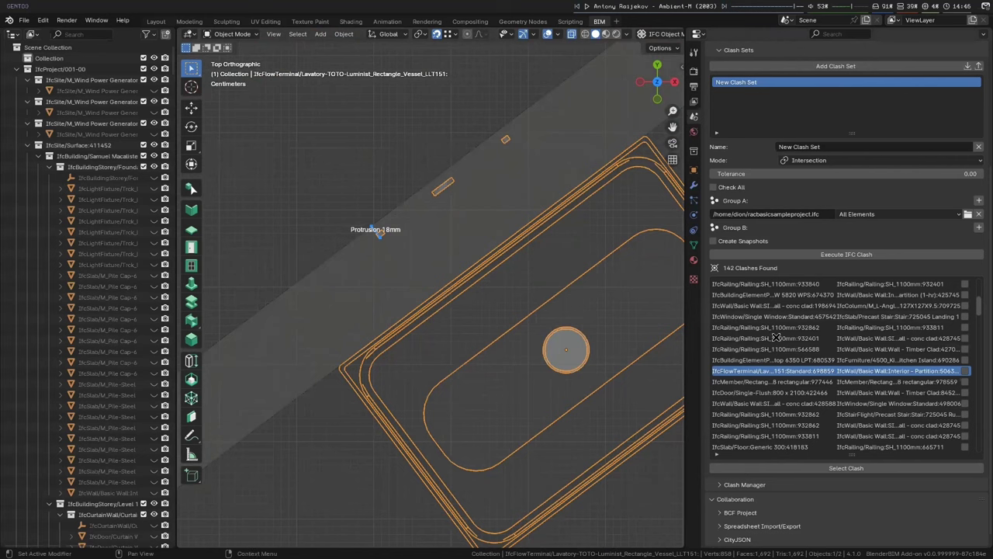
# Select the clash between the two rectangular IfcMember elements and orbit around the 20mm protrusion.
pyautogui.click(860, 381)
pyautogui.click(846, 253)
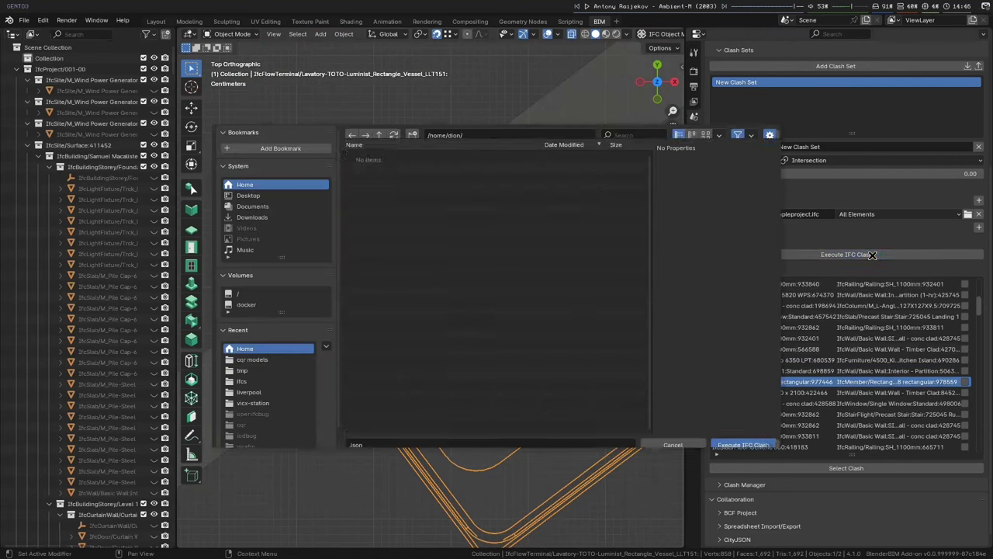
pyautogui.click(672, 436)
pyautogui.moveTo(474, 249); pyautogui.dragTo(411, 437, button='middle')
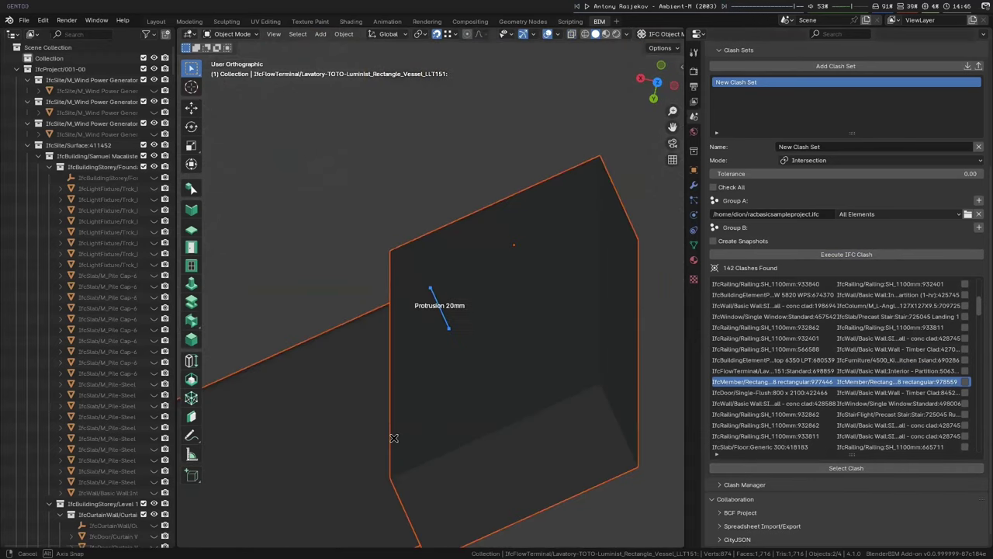
pyautogui.moveTo(393, 438); pyautogui.dragTo(406, 375, button='middle')
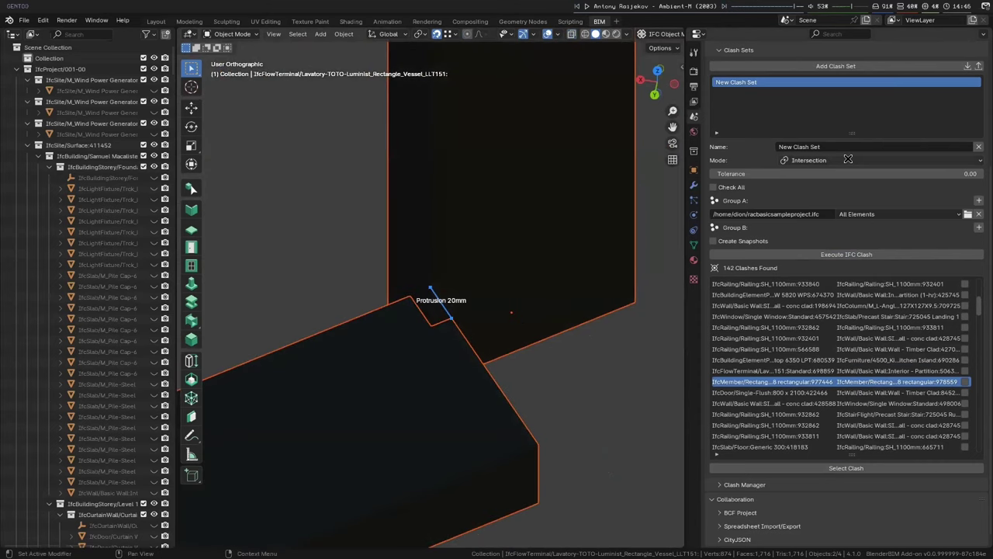
# Check the clash modes, keep Intersection, and exit local view to show the whole model.
pyautogui.click(848, 159)
pyautogui.click(848, 159)
pyautogui.scroll(-5, 590, 256)
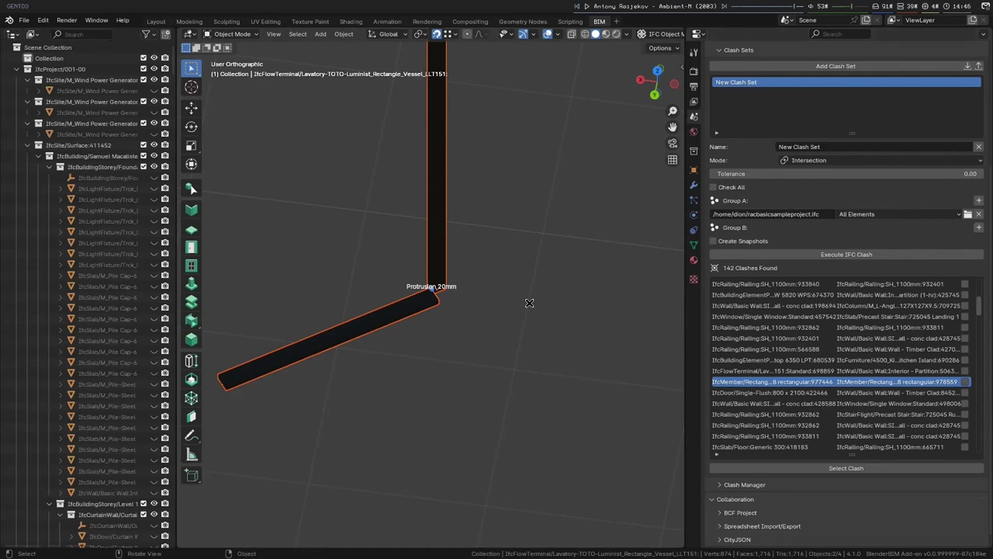
pyautogui.press('KP_Divide')
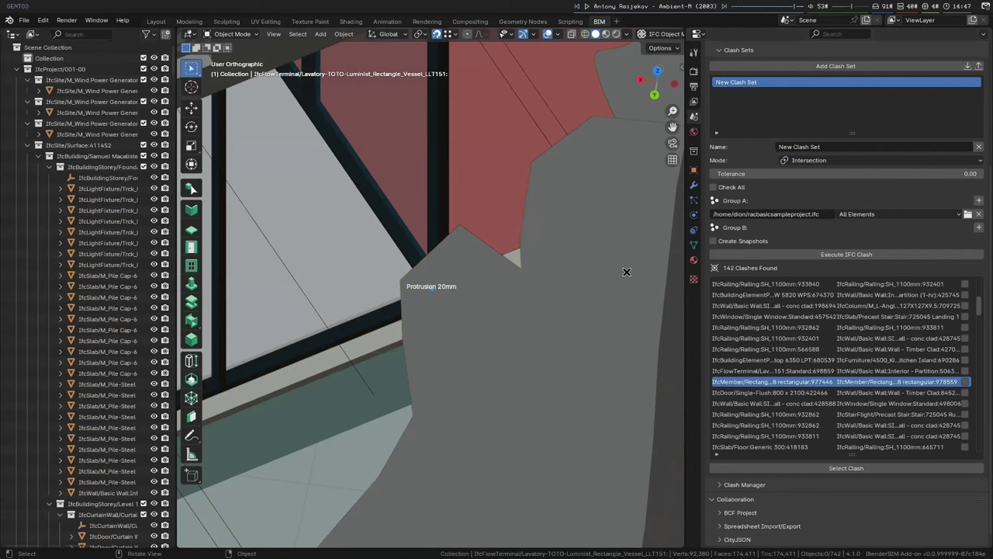
# Switch the clash set to Collision mode and rerun clash detection.
pyautogui.click(827, 161)
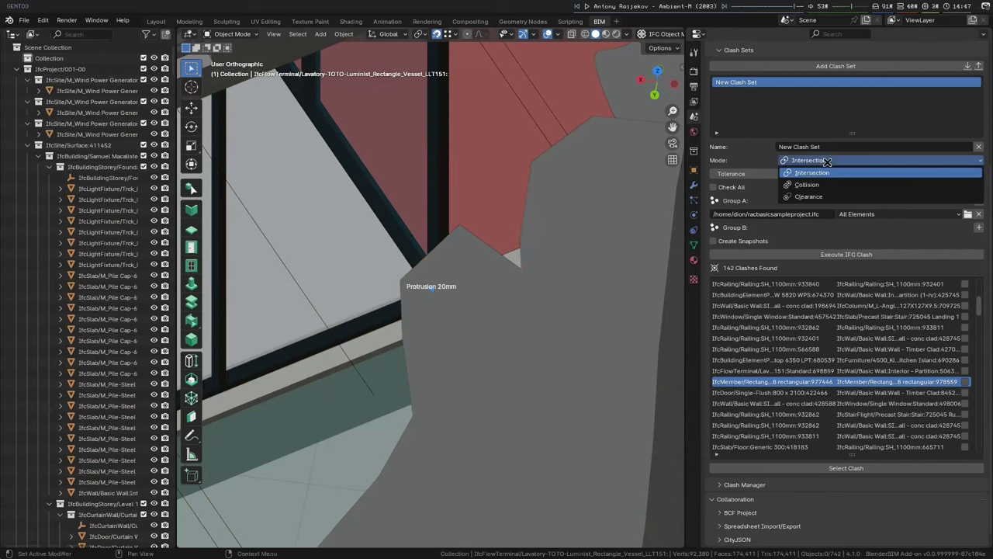
pyautogui.click(825, 186)
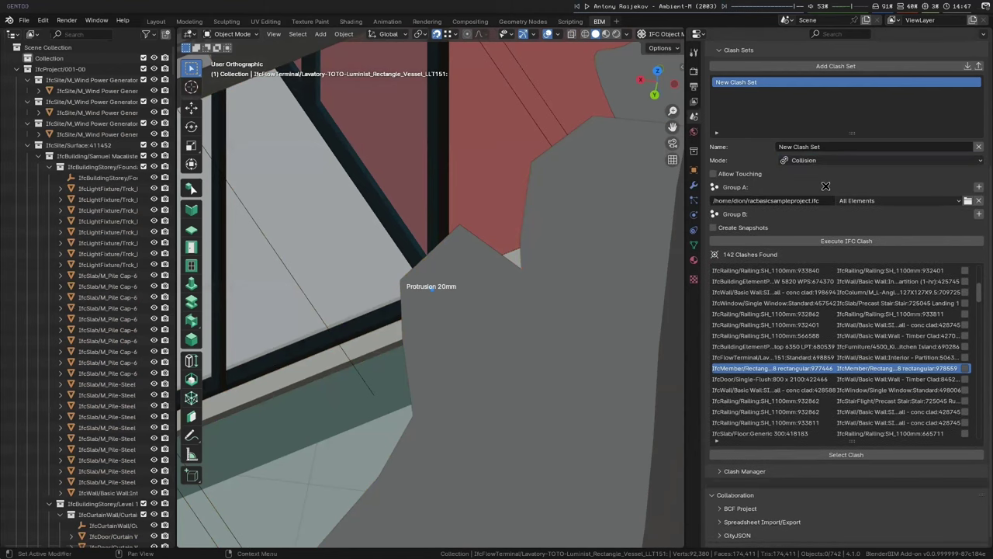
pyautogui.click(827, 241)
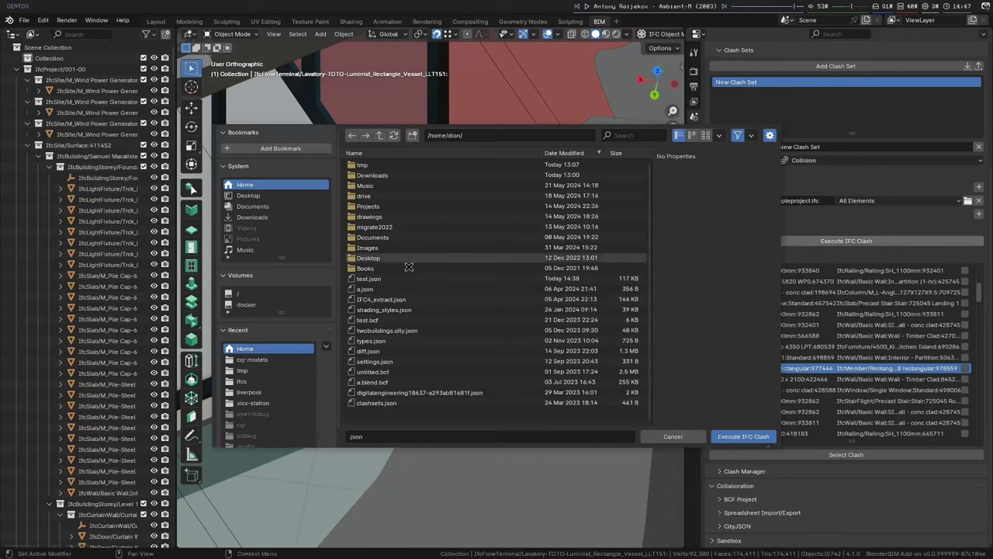
pyautogui.press('Escape')
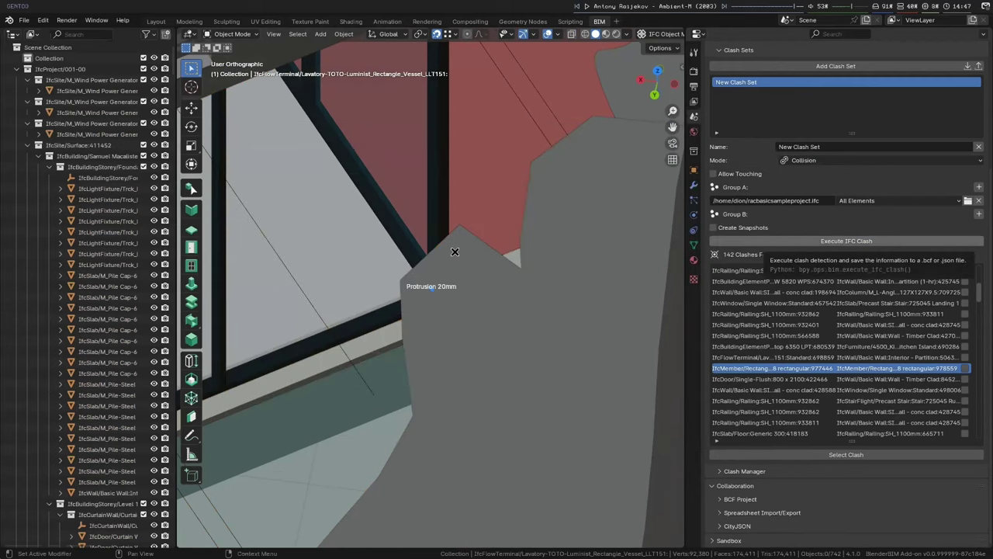
# Frame clashes from the 165 results, including the floor slab against an interior partition.
pyautogui.scroll(-6, 455, 251)
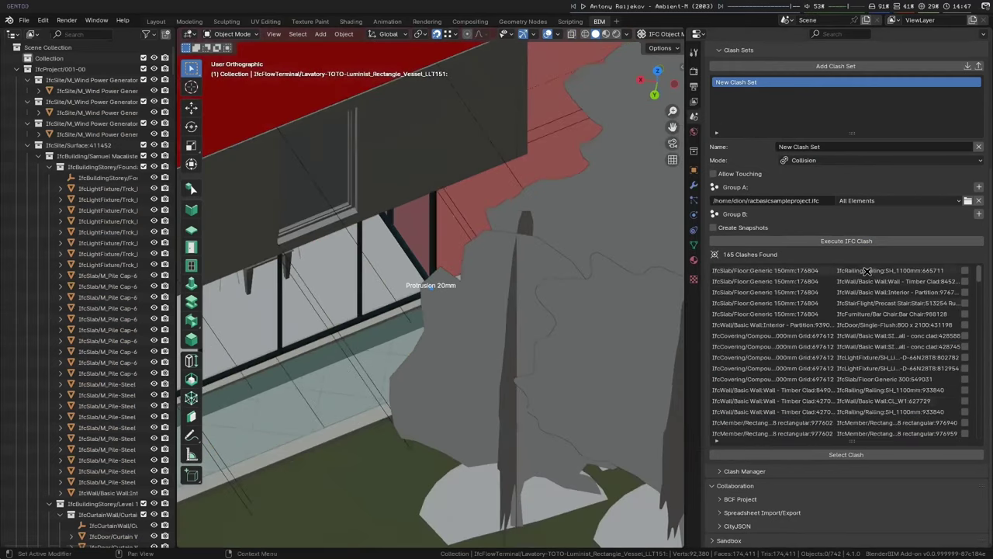
pyautogui.click(867, 270)
pyautogui.click(860, 455)
pyautogui.click(831, 292)
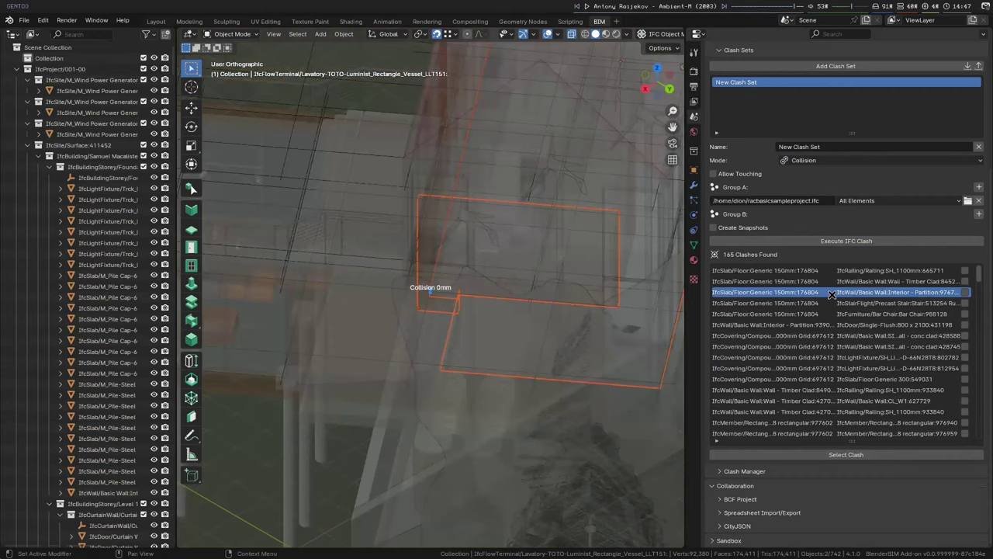
pyautogui.click(857, 455)
pyautogui.click(865, 314)
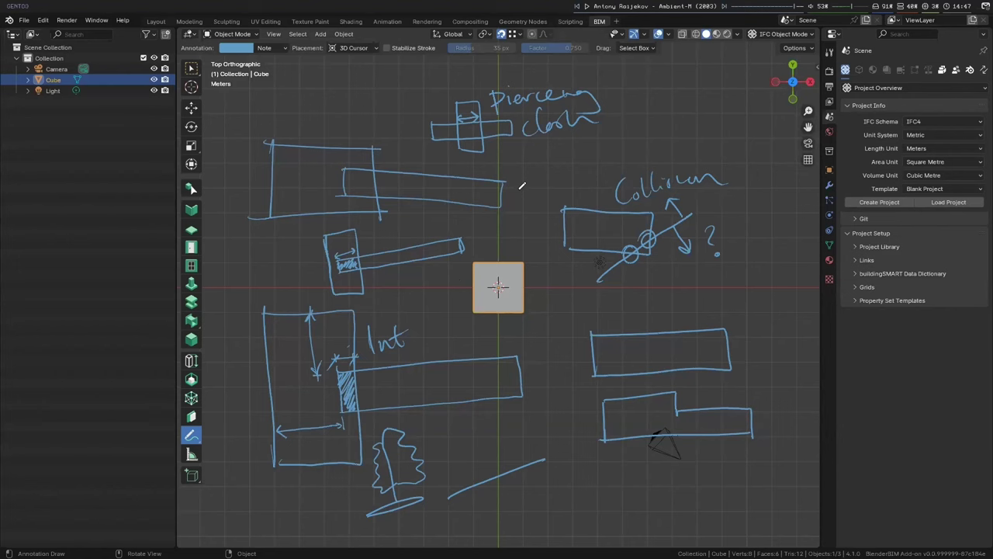
# Draw a small freehand circle near the sketched clash diagrams.
pyautogui.moveTo(358, 360); pyautogui.dragTo(360, 379)
pyautogui.scroll(-4, 382, 342)
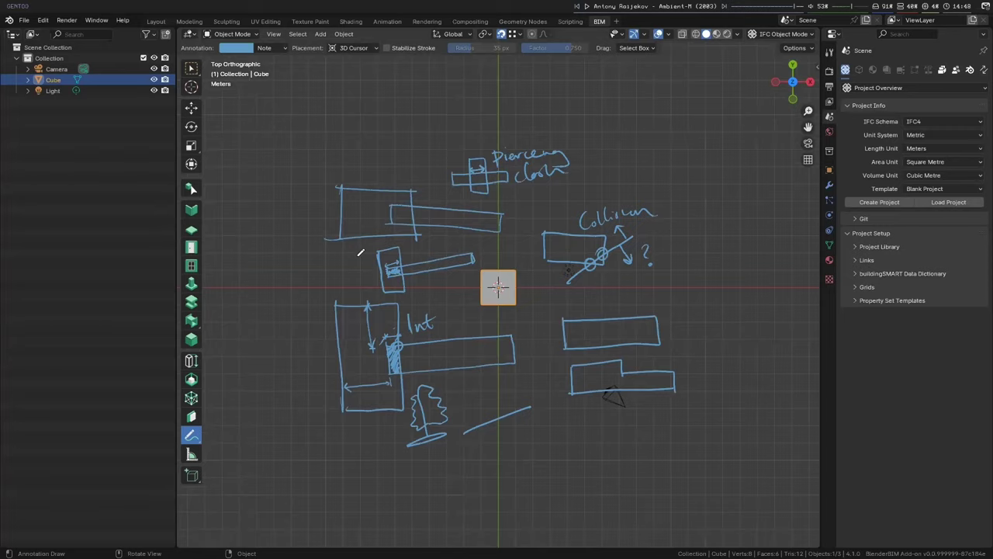
# Pan to empty space, draw the Clearance bubble and a large Collision oval, undoing a stray mark.
pyautogui.moveTo(226, 217)
pyautogui.keyDown('shift'); pyautogui.mouseDown(button='middle')
pyautogui.moveTo(449, 347)
pyautogui.moveTo(391, 356)
pyautogui.mouseUp(button='middle'); pyautogui.keyUp('shift')
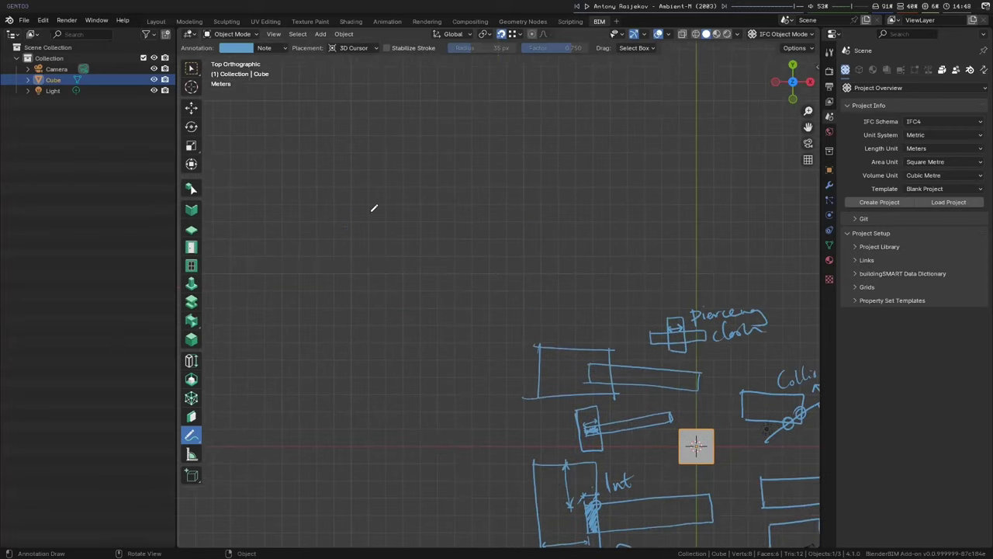
pyautogui.moveTo(325, 210)
pyautogui.mouseDown()
pyautogui.moveTo(347, 248)
pyautogui.moveTo(411, 234)
pyautogui.mouseUp()
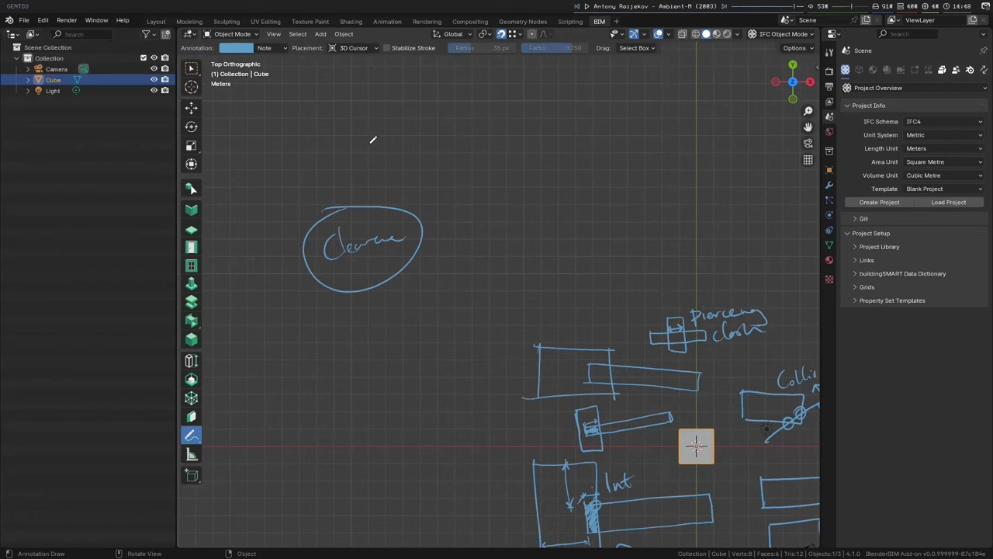
pyautogui.moveTo(547, 146)
pyautogui.mouseDown()
pyautogui.moveTo(664, 167)
pyautogui.moveTo(527, 163)
pyautogui.mouseUp()
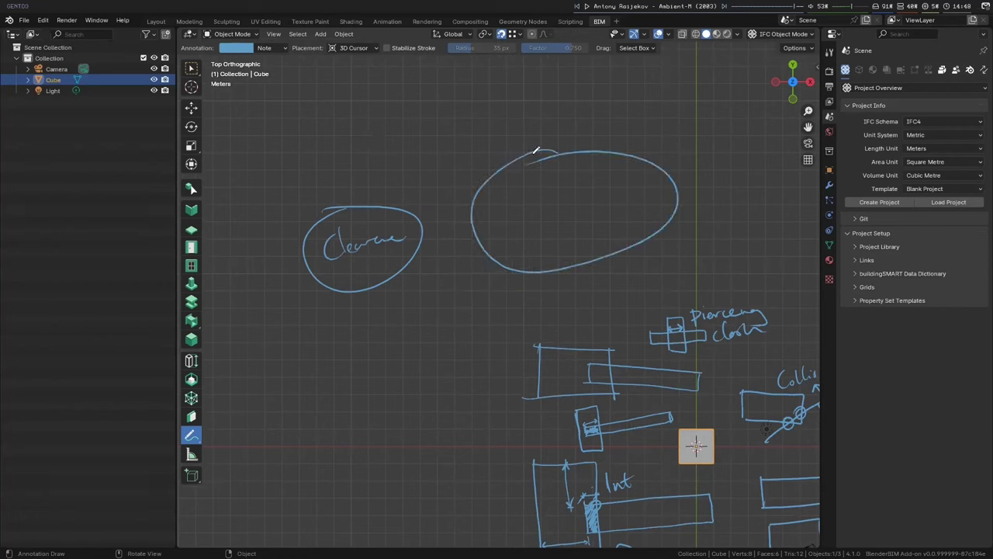
pyautogui.moveTo(531, 127)
pyautogui.mouseDown()
pyautogui.moveTo(530, 169)
pyautogui.moveTo(542, 159)
pyautogui.moveTo(581, 163)
pyautogui.mouseUp()
pyautogui.hotkey('ctrl', 'z')
# Finish the Collision label and draw the inner intersection bubble inside the Collision oval.
pyautogui.moveTo(582, 199)
pyautogui.mouseDown()
pyautogui.moveTo(619, 203)
pyautogui.moveTo(564, 210)
pyautogui.moveTo(560, 225)
pyautogui.moveTo(600, 200)
pyautogui.moveTo(572, 243)
pyautogui.moveTo(588, 220)
pyautogui.moveTo(574, 236)
pyautogui.moveTo(598, 221)
pyautogui.mouseUp()
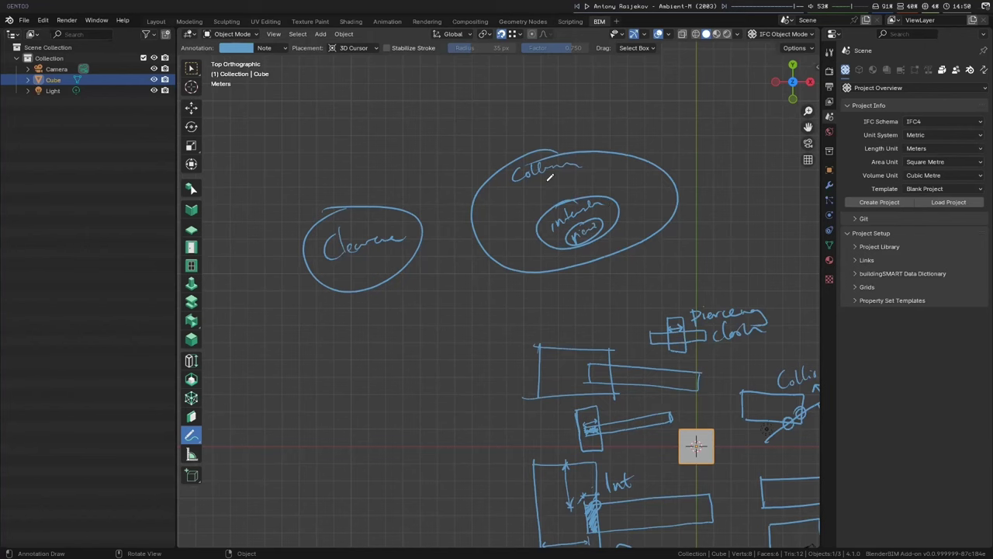
pyautogui.moveTo(597, 194)
pyautogui.mouseDown()
pyautogui.moveTo(552, 199)
pyautogui.moveTo(536, 236)
pyautogui.moveTo(562, 248)
pyautogui.moveTo(594, 241)
pyautogui.moveTo(619, 203)
pyautogui.moveTo(577, 194)
pyautogui.moveTo(556, 222)
pyautogui.mouseUp()
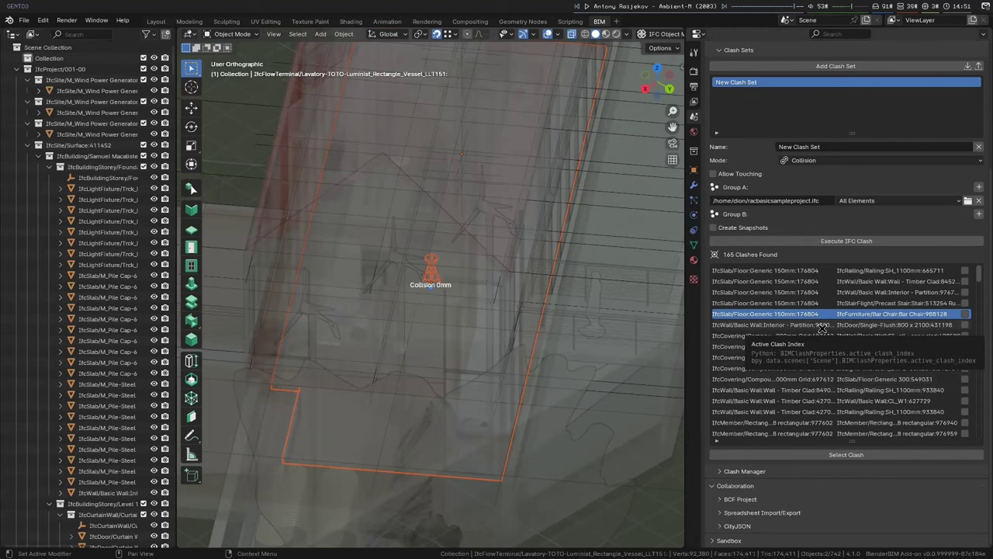
# Frame the clash between the SG Metal Panels roof and the timber-clad wall.
pyautogui.scroll(-5, 827, 322)
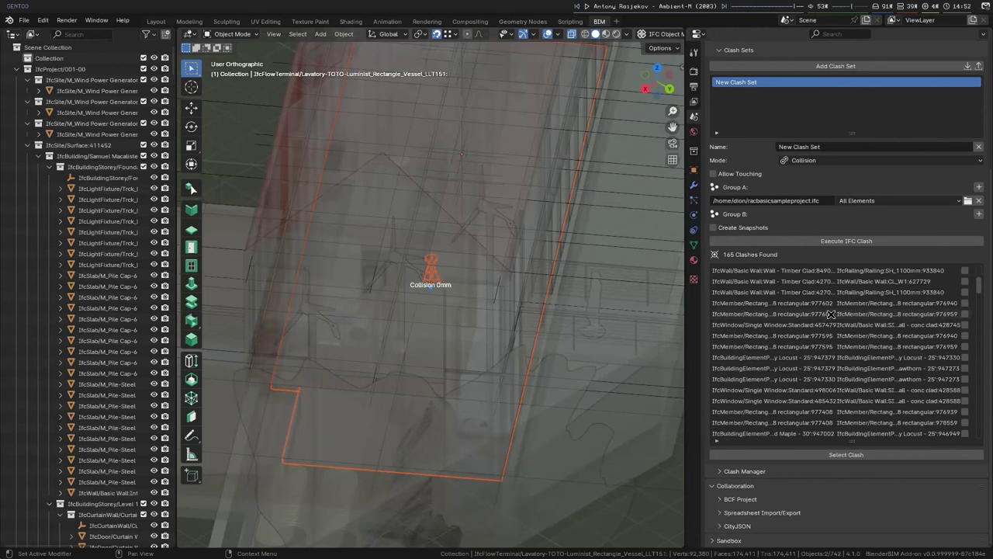
pyautogui.scroll(-3, 832, 314)
pyautogui.click(831, 325)
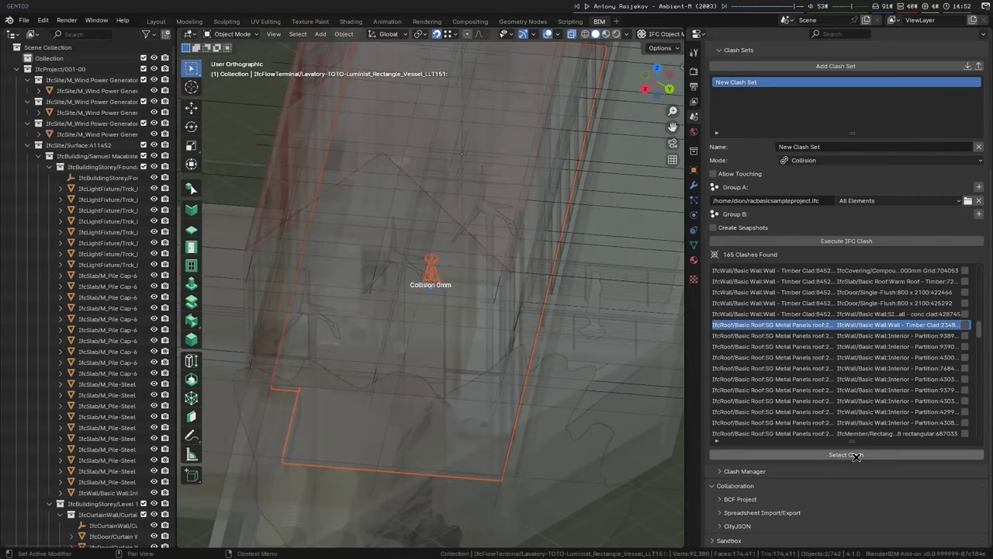
pyautogui.click(853, 454)
pyautogui.moveTo(453, 269)
pyautogui.mouseDown(button='middle')
pyautogui.moveTo(479, 287)
pyautogui.moveTo(561, 275)
pyautogui.moveTo(527, 247)
pyautogui.moveTo(455, 284)
pyautogui.mouseUp(button='middle')
# Isolate the roof–wall clash in local view and inspect it from the right orthographic view.
pyautogui.press('KP_Divide')
pyautogui.hotkey('alt', 'a')
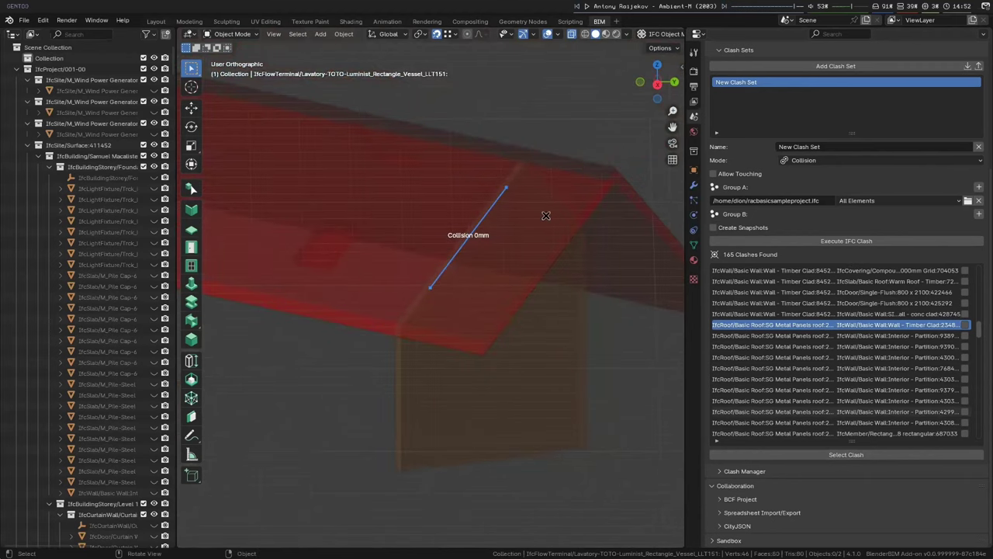
pyautogui.moveTo(546, 216); pyautogui.dragTo(505, 271, button='middle')
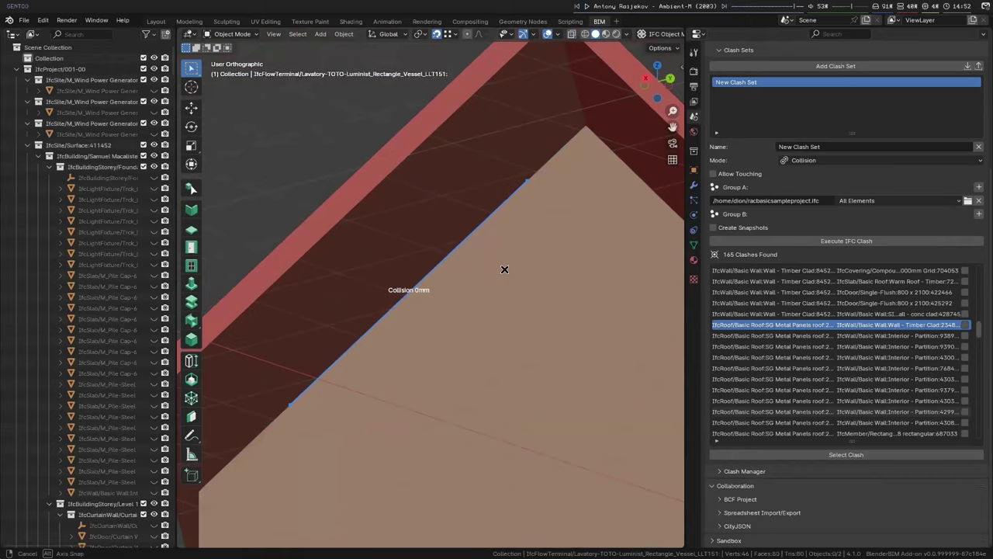
pyautogui.moveTo(505, 271); pyautogui.dragTo(410, 344)
pyautogui.moveTo(410, 344); pyautogui.dragTo(582, 285, button='middle')
pyautogui.click(459, 279)
pyautogui.press('KP_3')
pyautogui.scroll(-8, 574, 277)
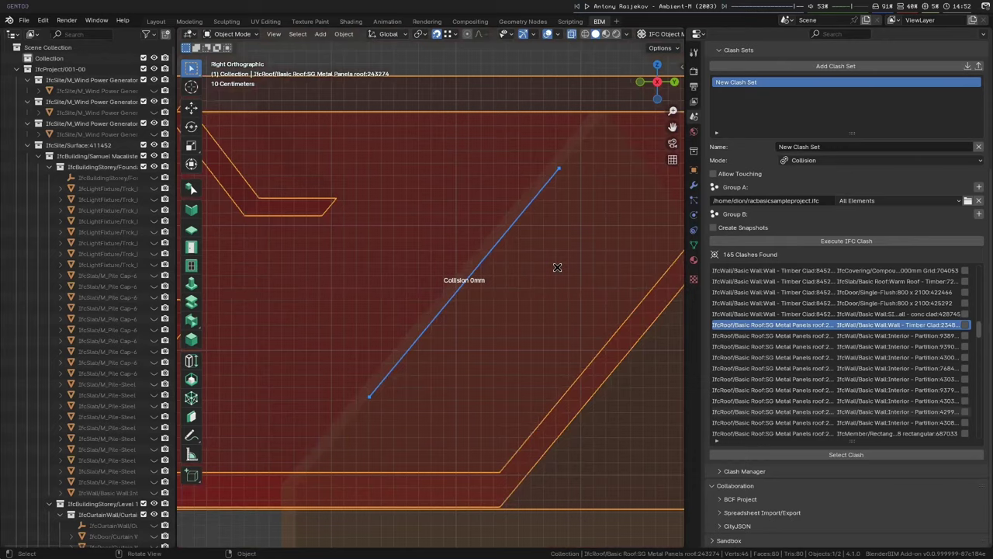
pyautogui.hotkey('alt', 'a')
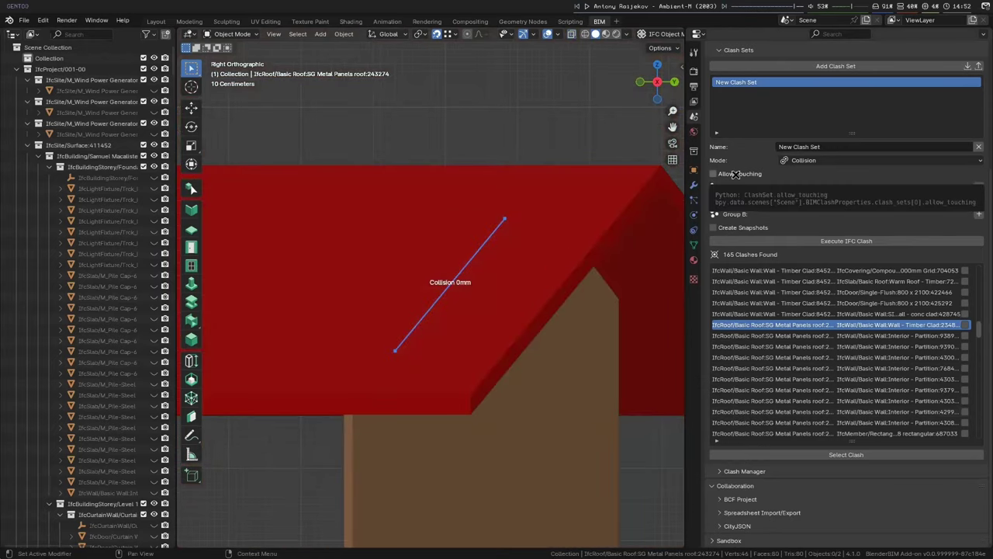
# Enable Allow Touching and rerun clash detection, confirming the results file.
pyautogui.click(713, 174)
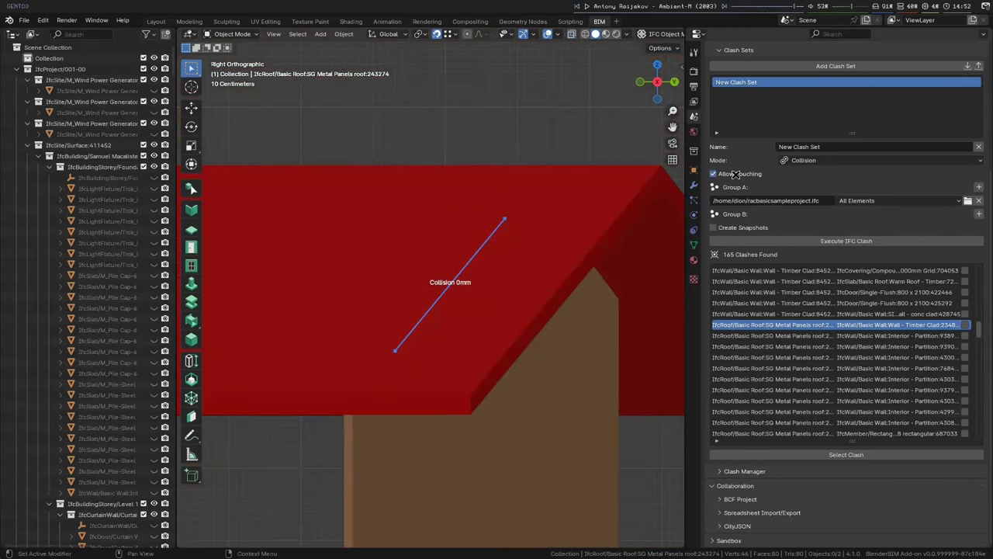
pyautogui.click(850, 240)
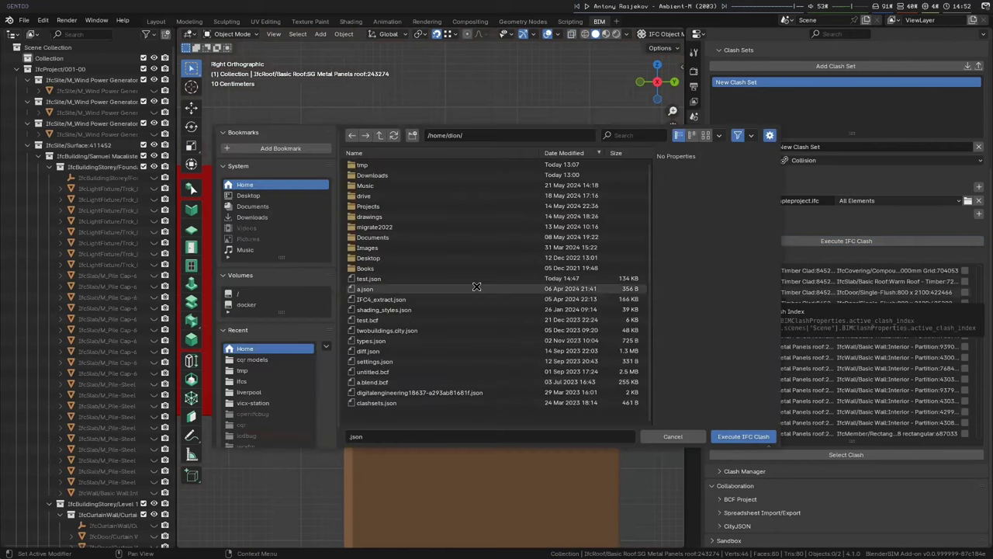
pyautogui.click(743, 436)
pyautogui.moveTo(471, 362); pyautogui.dragTo(414, 288, button='middle')
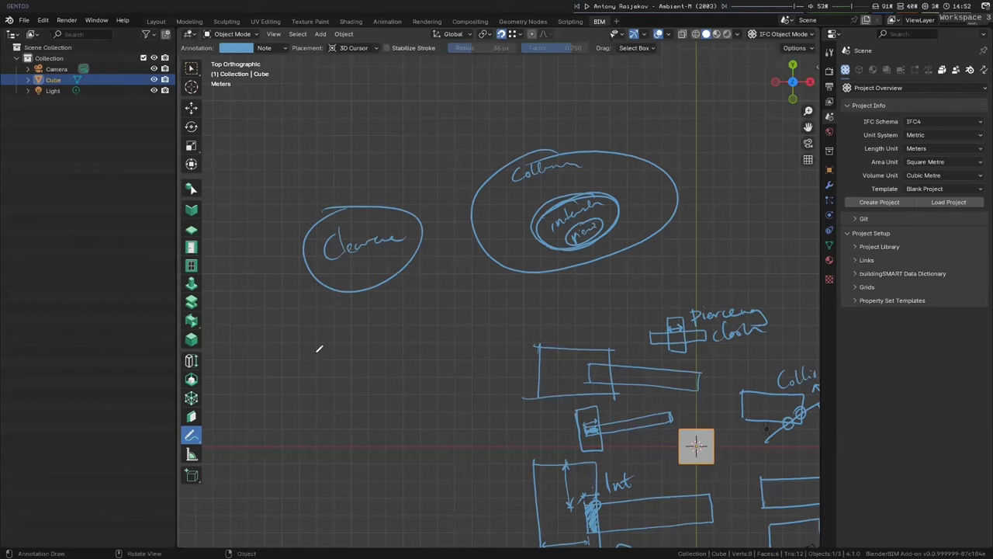
# Draw two crossing triangles, one piercing the other.
pyautogui.moveTo(323, 457)
pyautogui.mouseDown()
pyautogui.moveTo(313, 359)
pyautogui.moveTo(346, 427)
pyautogui.moveTo(334, 454)
pyautogui.mouseUp()
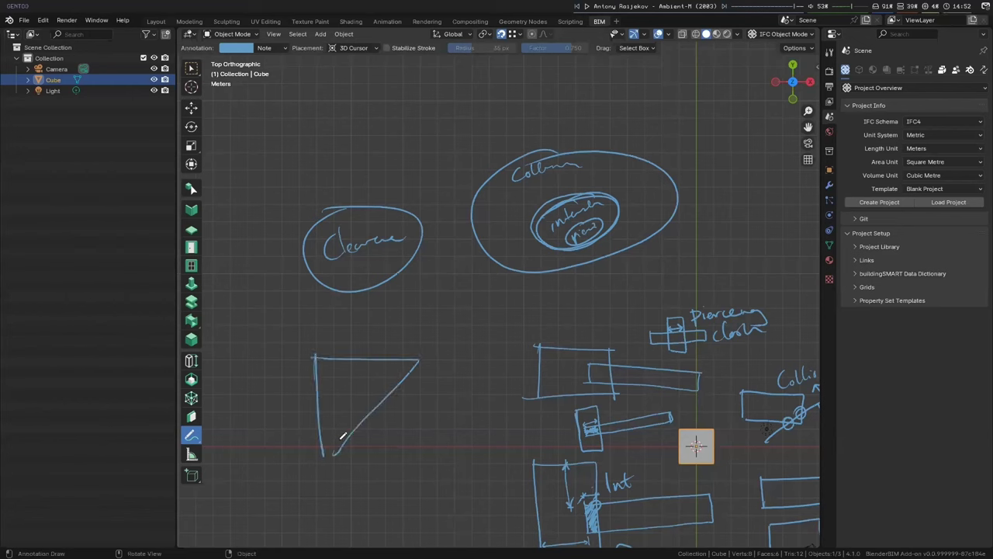
pyautogui.moveTo(357, 393)
pyautogui.mouseDown()
pyautogui.moveTo(392, 452)
pyautogui.moveTo(355, 391)
pyautogui.moveTo(458, 406)
pyautogui.moveTo(416, 470)
pyautogui.mouseUp()
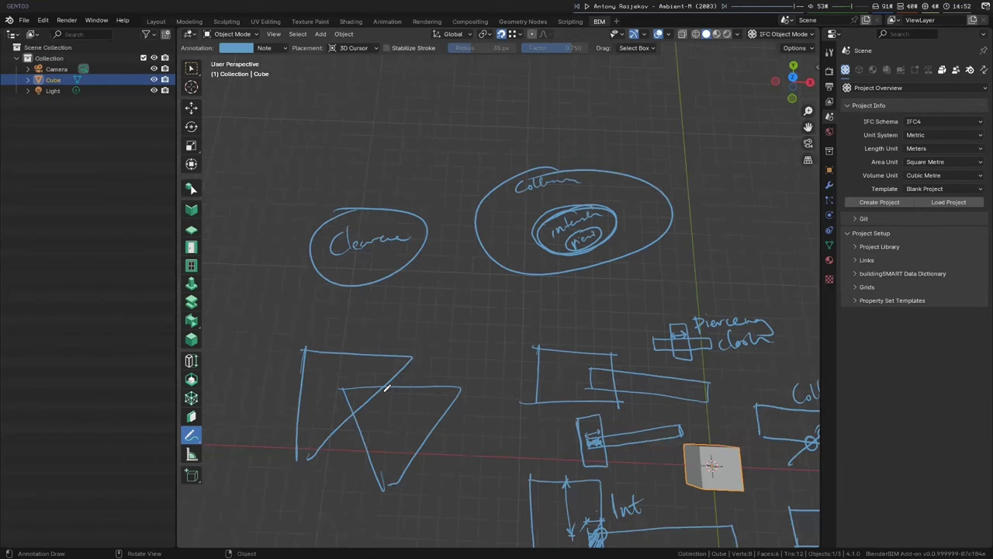
pyautogui.moveTo(416, 471); pyautogui.dragTo(388, 387, button='middle')
pyautogui.moveTo(370, 348); pyautogui.dragTo(361, 349, button='middle')
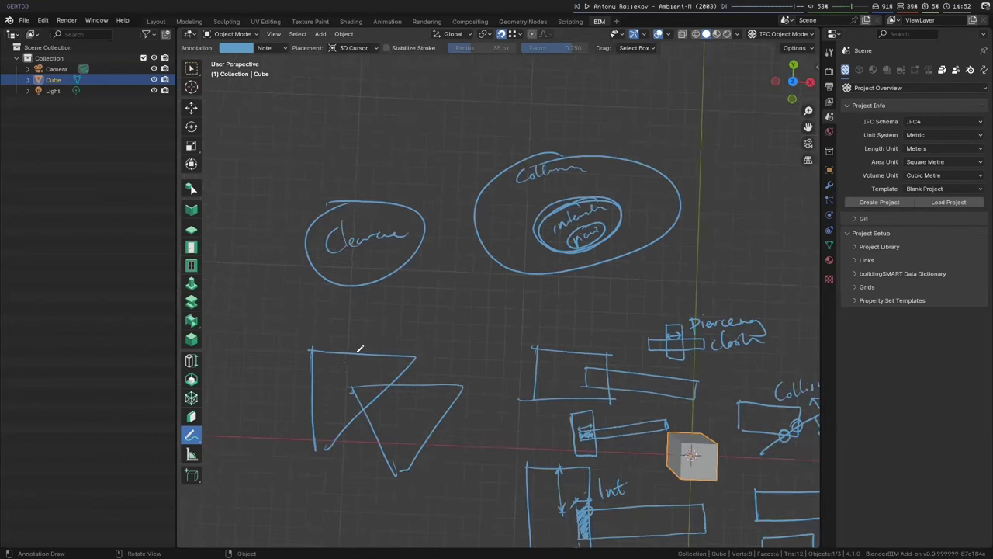
# Sketch a triangle with small circles above the Clearance circle, erasing part of one circle.
pyautogui.moveTo(270, 129)
pyautogui.mouseDown()
pyautogui.moveTo(375, 129)
pyautogui.moveTo(296, 184)
pyautogui.moveTo(291, 116)
pyautogui.moveTo(371, 113)
pyautogui.moveTo(324, 185)
pyautogui.moveTo(296, 114)
pyautogui.moveTo(319, 148)
pyautogui.moveTo(306, 146)
pyautogui.moveTo(338, 145)
pyautogui.moveTo(305, 144)
pyautogui.moveTo(293, 112)
pyautogui.moveTo(304, 144)
pyautogui.moveTo(292, 114)
pyautogui.moveTo(369, 117)
pyautogui.moveTo(349, 138)
pyautogui.moveTo(362, 120)
pyautogui.moveTo(317, 107)
pyautogui.mouseUp()
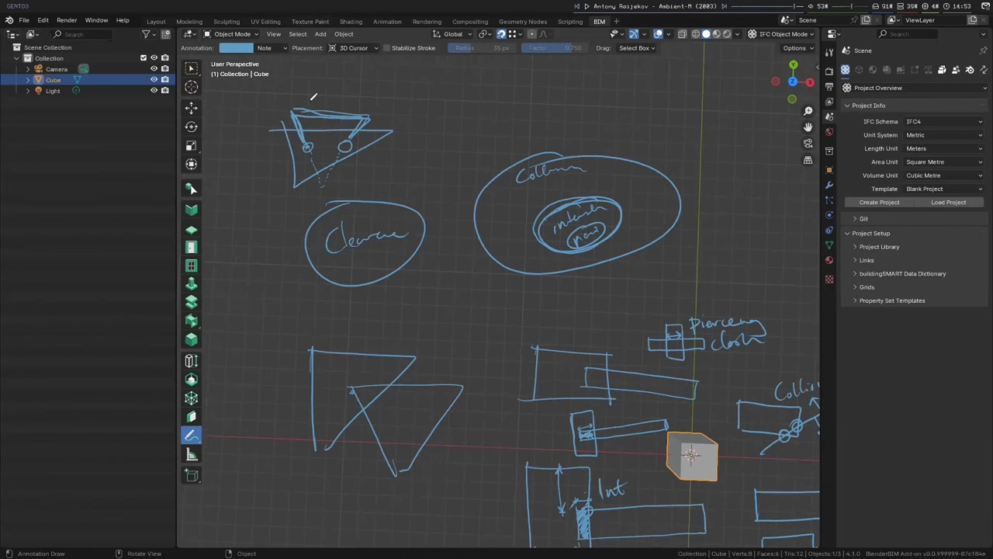
pyautogui.moveTo(325, 132); pyautogui.dragTo(326, 126, button='middle')
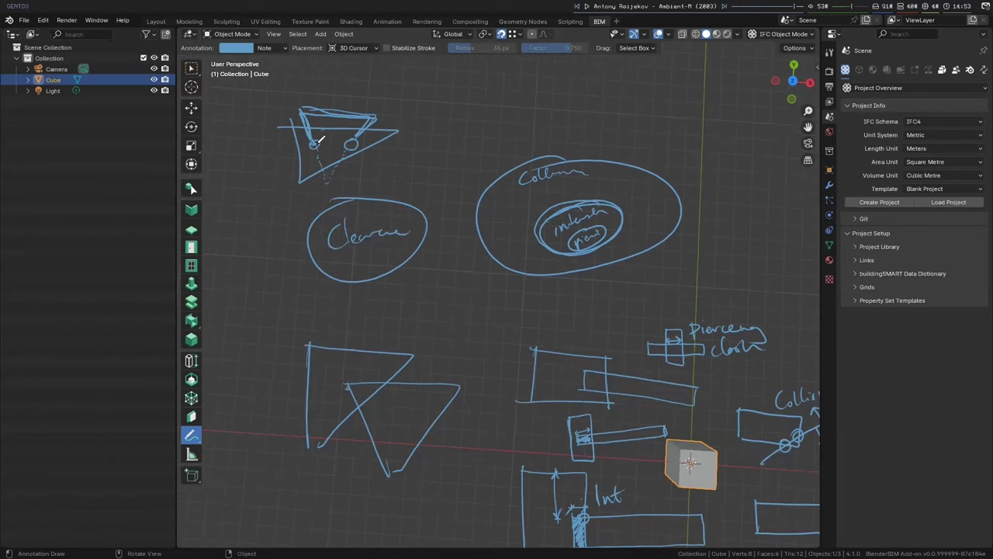
pyautogui.keyDown('ctrl'); pyautogui.moveTo(344, 128); pyautogui.dragTo(336, 124); pyautogui.keyUp('ctrl')
pyautogui.moveTo(338, 203); pyautogui.dragTo(340, 141, button='middle')
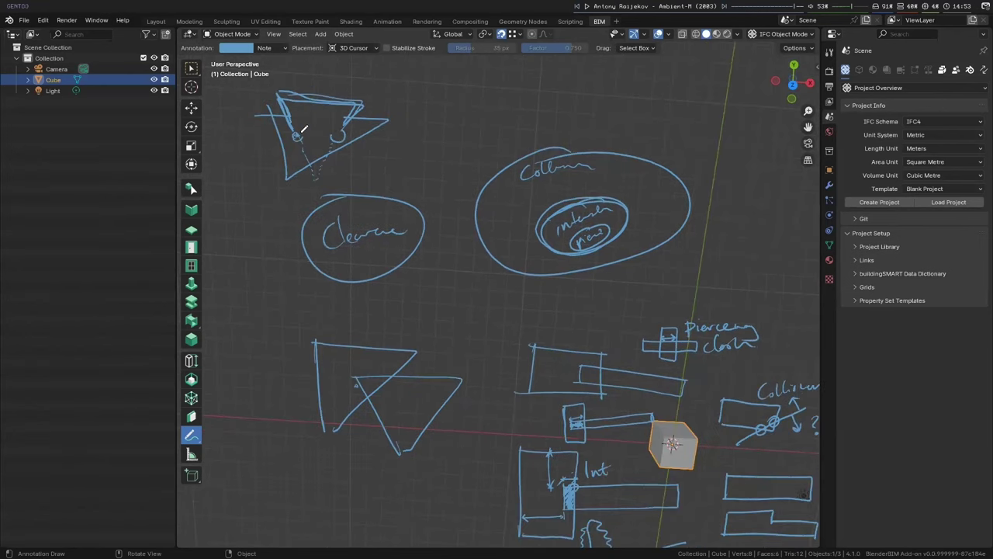
pyautogui.moveTo(304, 130); pyautogui.dragTo(336, 134)
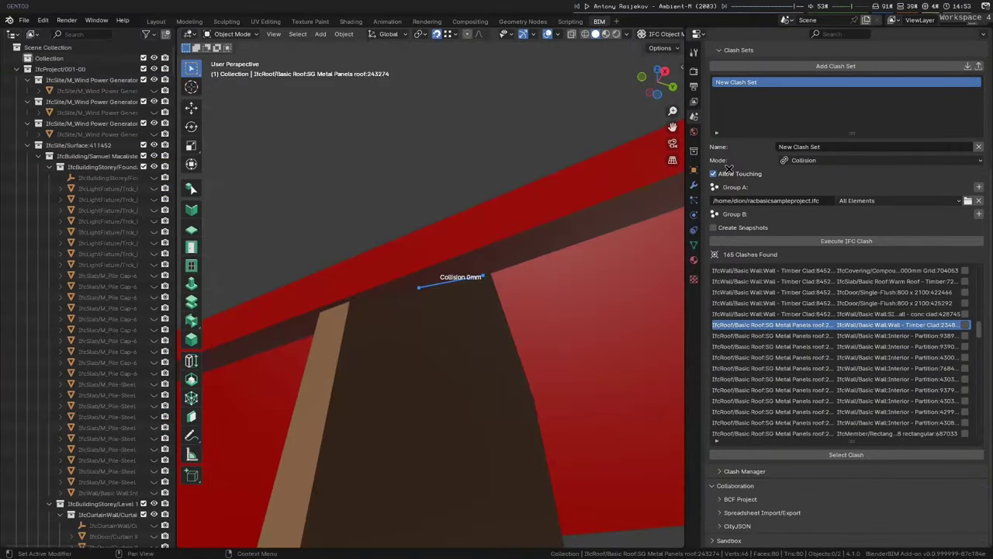
# Rerun with touching allowed (868 clashes), zoom on a slab–column touching clash, then rerun the check.
pyautogui.click(824, 241)
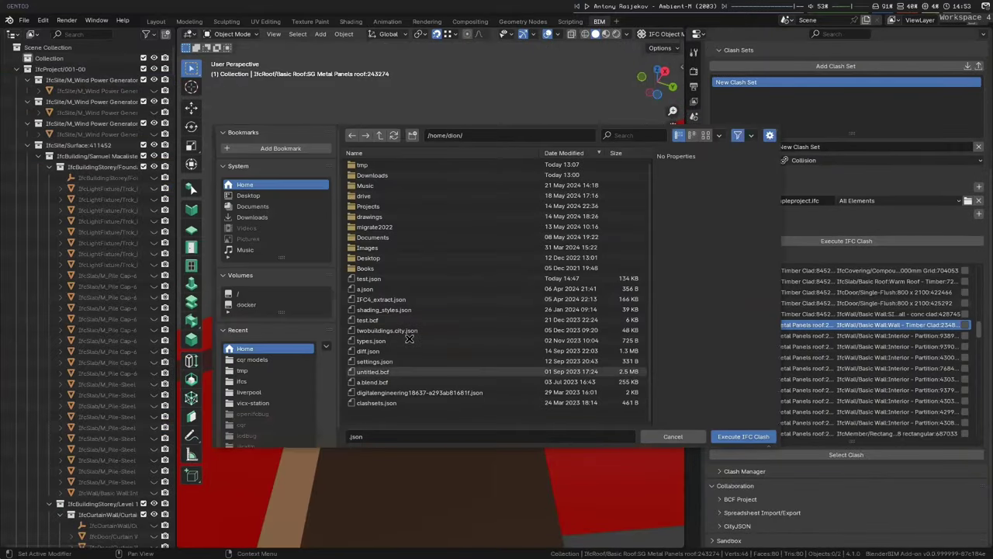
pyautogui.doubleClick(422, 286)
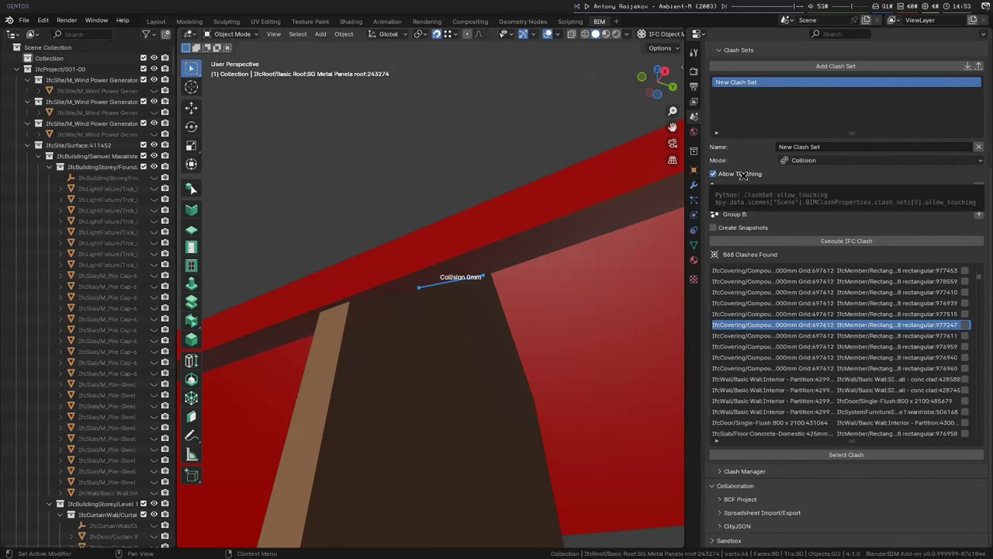
pyautogui.click(845, 455)
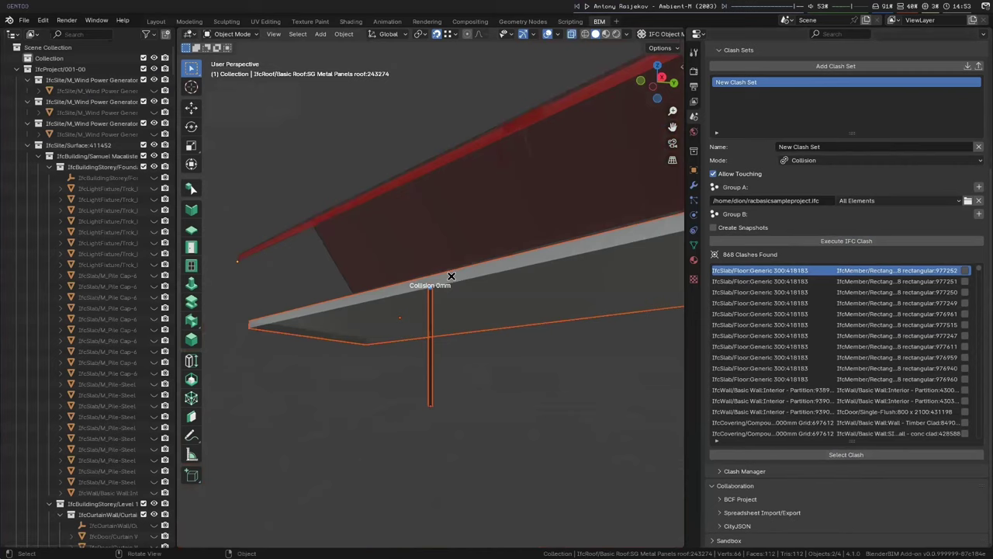
pyautogui.scroll(5, 451, 276)
pyautogui.moveTo(417, 277); pyautogui.dragTo(578, 304, button='middle')
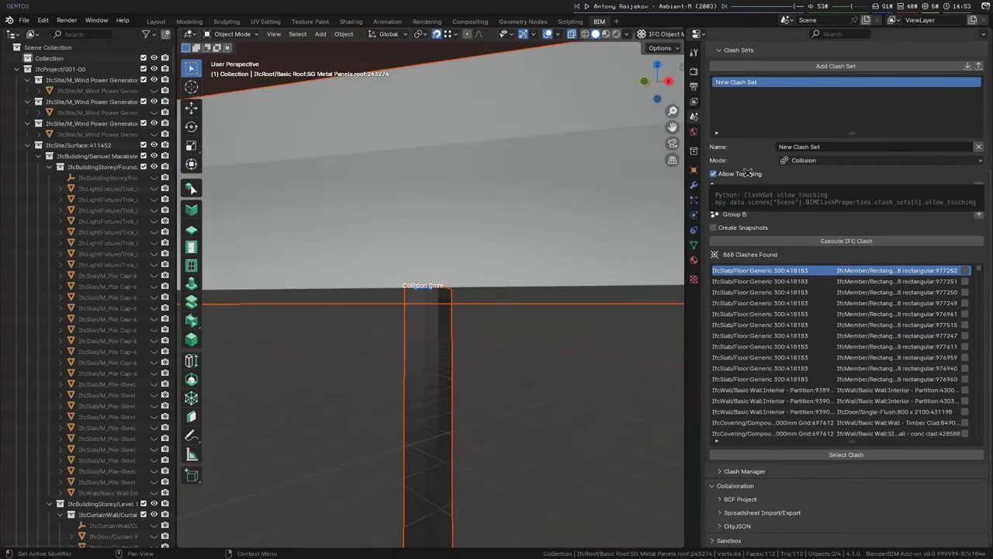
pyautogui.click(877, 242)
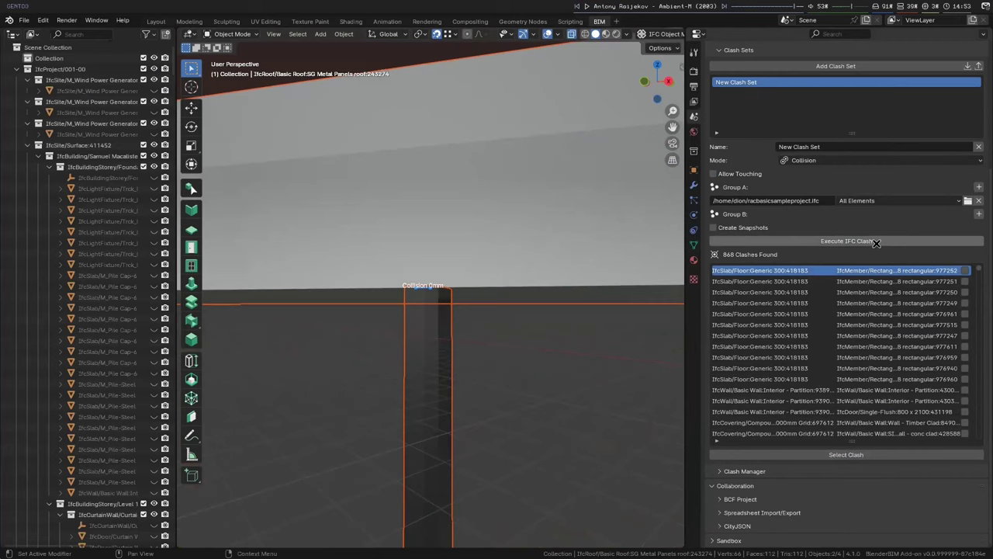
pyautogui.doubleClick(380, 278)
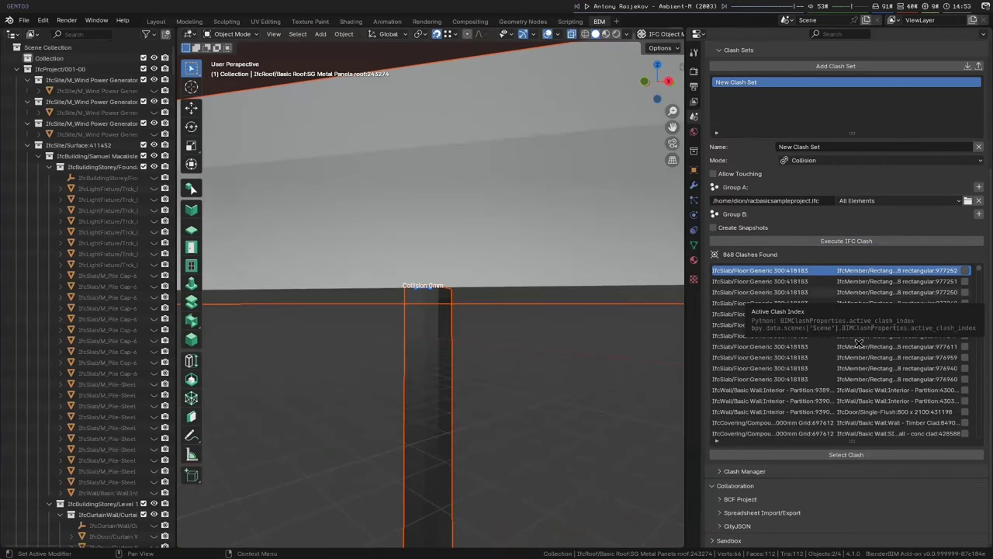
# Frame the first column clash of the new results and orbit around it.
pyautogui.click(831, 456)
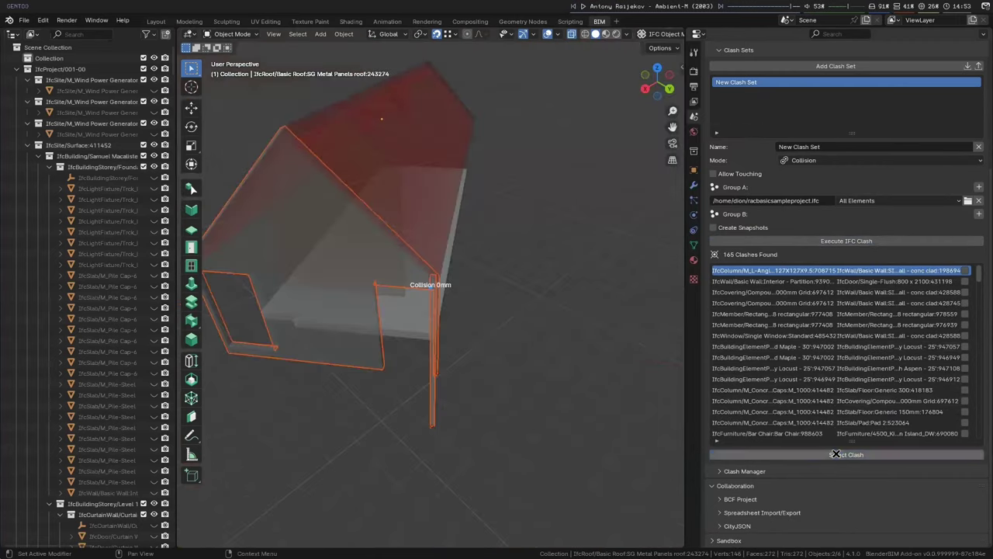
pyautogui.moveTo(388, 308); pyautogui.dragTo(454, 307, button='middle')
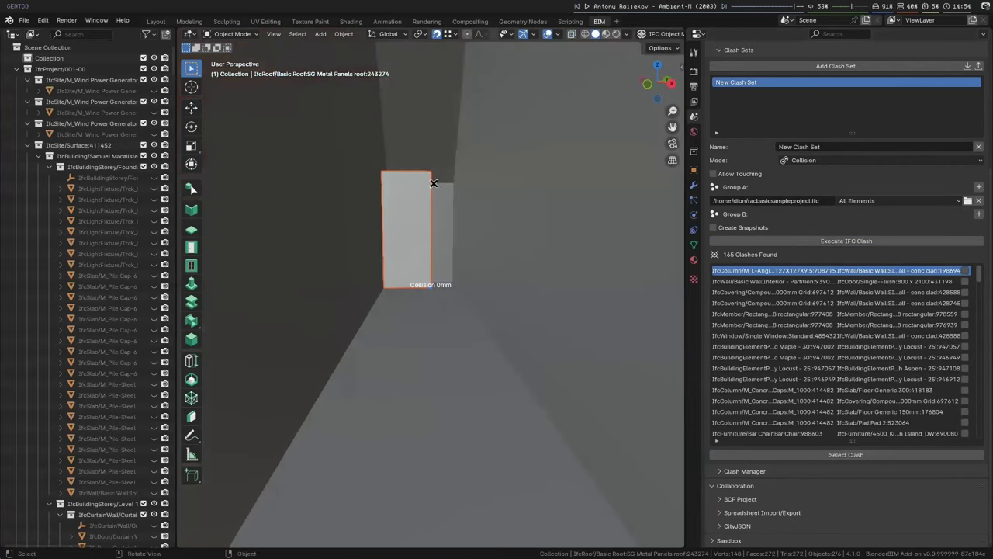
pyautogui.moveTo(439, 350); pyautogui.dragTo(435, 317, button='middle')
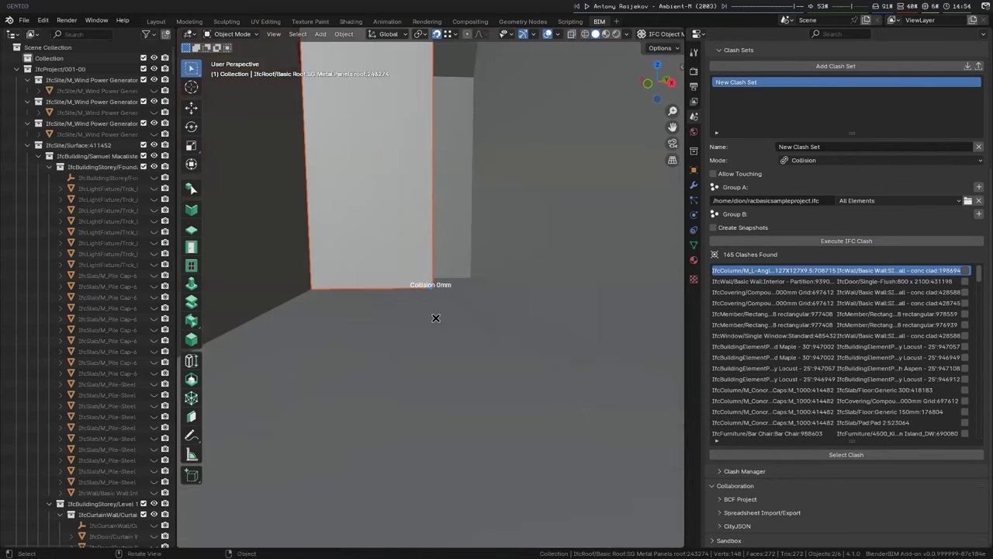
# Frame the covering versus concrete-clad wall clash and view its clash line edge-on.
pyautogui.click(842, 303)
pyautogui.click(842, 453)
pyautogui.moveTo(519, 387)
pyautogui.mouseDown(button='middle')
pyautogui.moveTo(528, 364)
pyautogui.moveTo(443, 284)
pyautogui.moveTo(406, 315)
pyautogui.moveTo(377, 274)
pyautogui.moveTo(306, 300)
pyautogui.moveTo(246, 262)
pyautogui.moveTo(231, 281)
pyautogui.moveTo(424, 296)
pyautogui.moveTo(508, 287)
pyautogui.moveTo(532, 313)
pyautogui.moveTo(566, 318)
pyautogui.moveTo(525, 372)
pyautogui.mouseUp(button='middle')
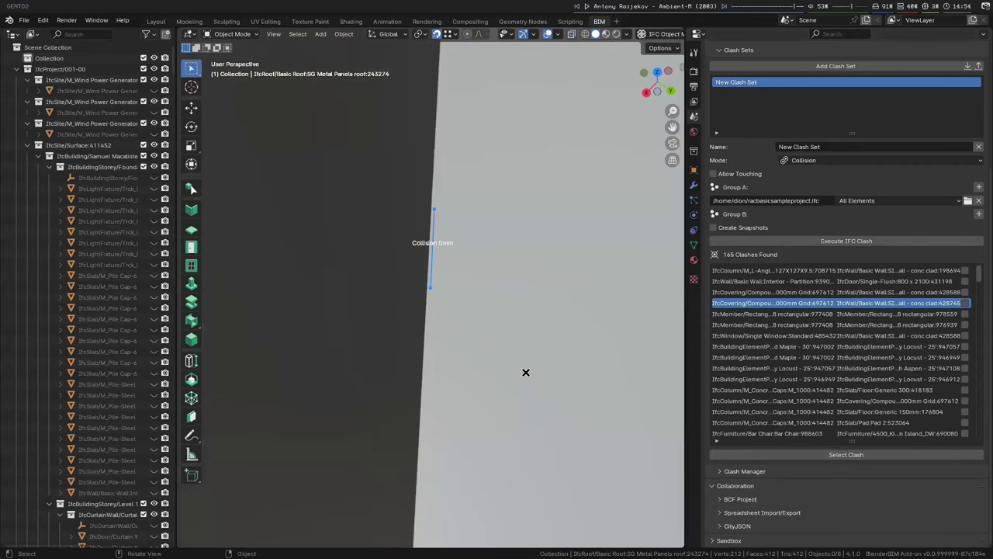
pyautogui.moveTo(534, 370); pyautogui.dragTo(487, 302, button='middle')
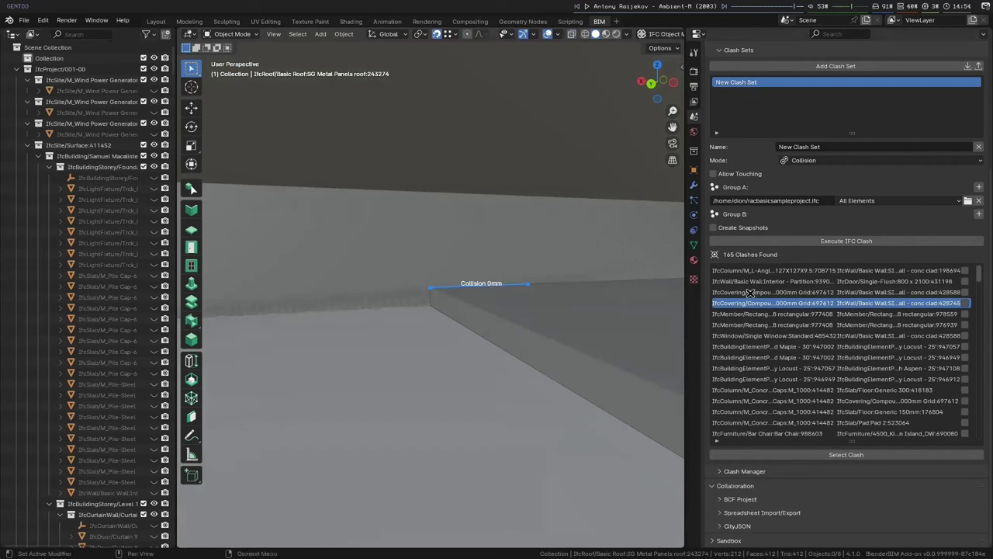
pyautogui.click(918, 159)
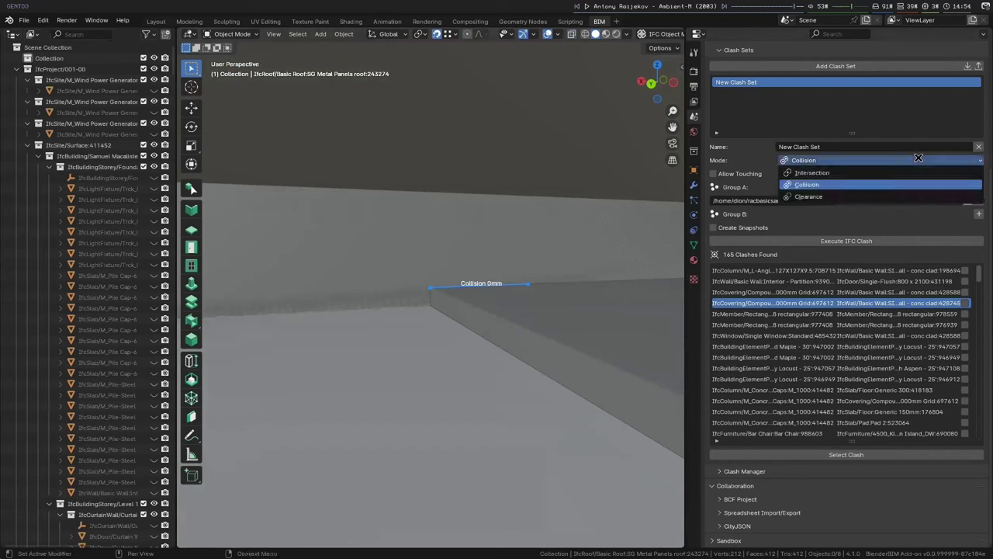
pyautogui.click(901, 196)
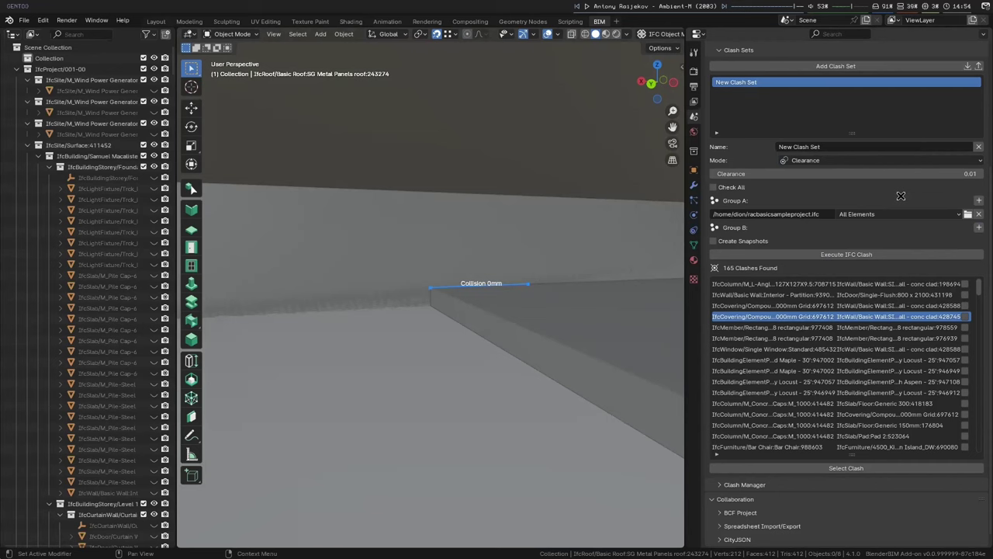
pyautogui.click(888, 160)
pyautogui.click(867, 183)
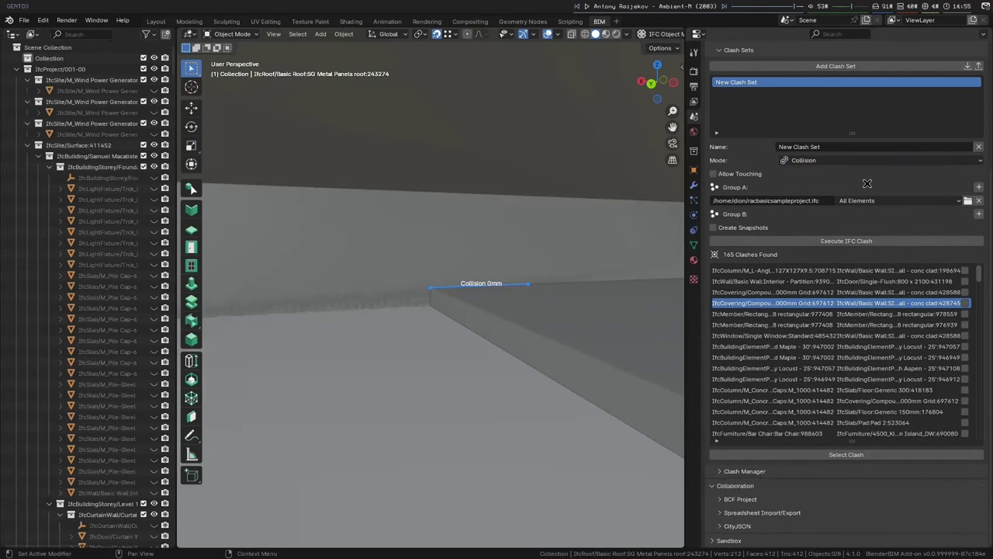